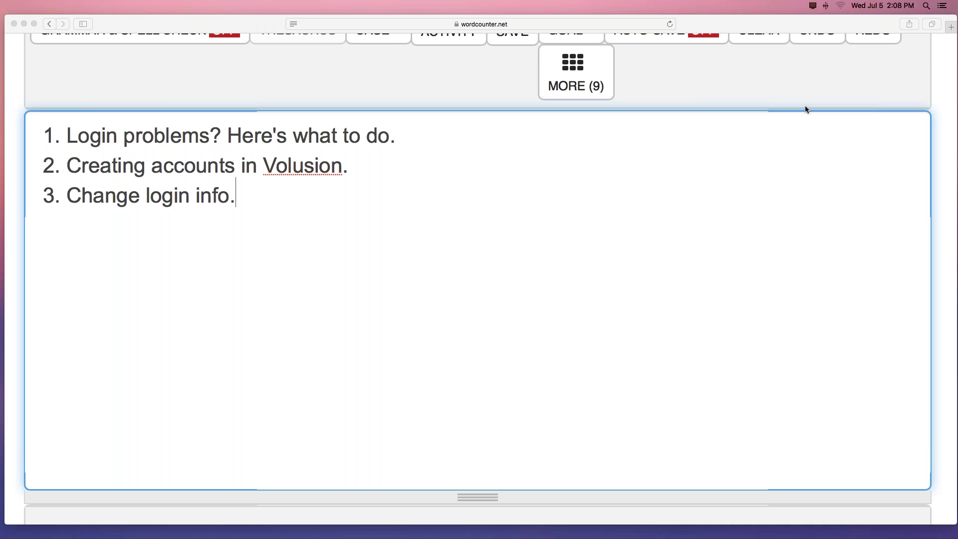
Bring the WordCounter.net notes with the numbered login-topics list to the front.
click(404, 134)
Add a ===== divider and paste a copy of the first agenda item beneath it.
key(Return)
key(Return)
key(Return)
text(=====)
key(Return)
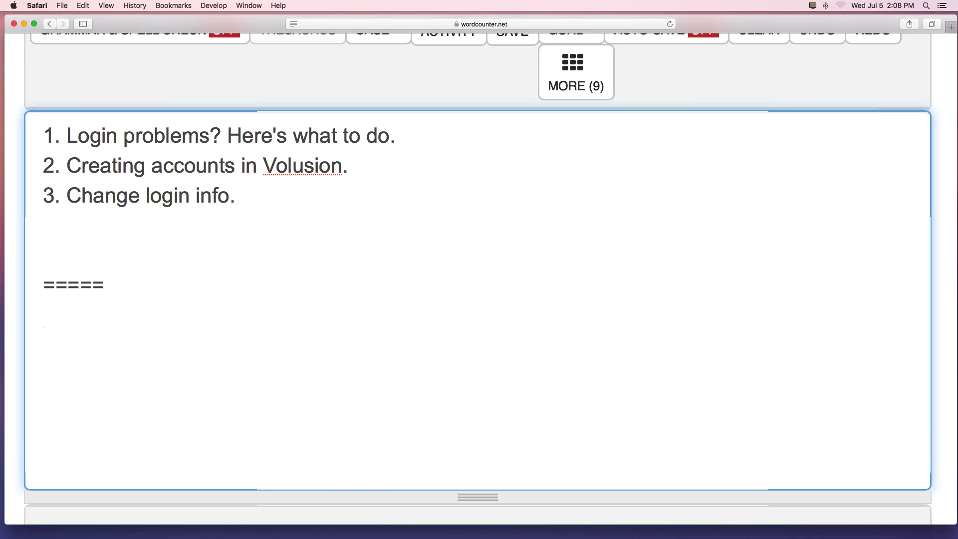
drag(399, 136, 45, 136)
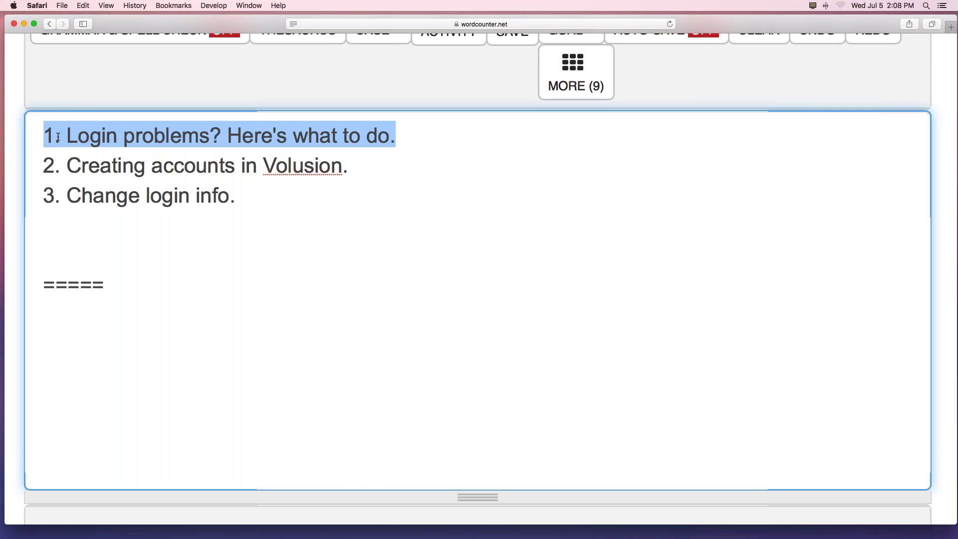
key(super+c)
click(70, 319)
key(super+v)
key(Return)
key(Return)
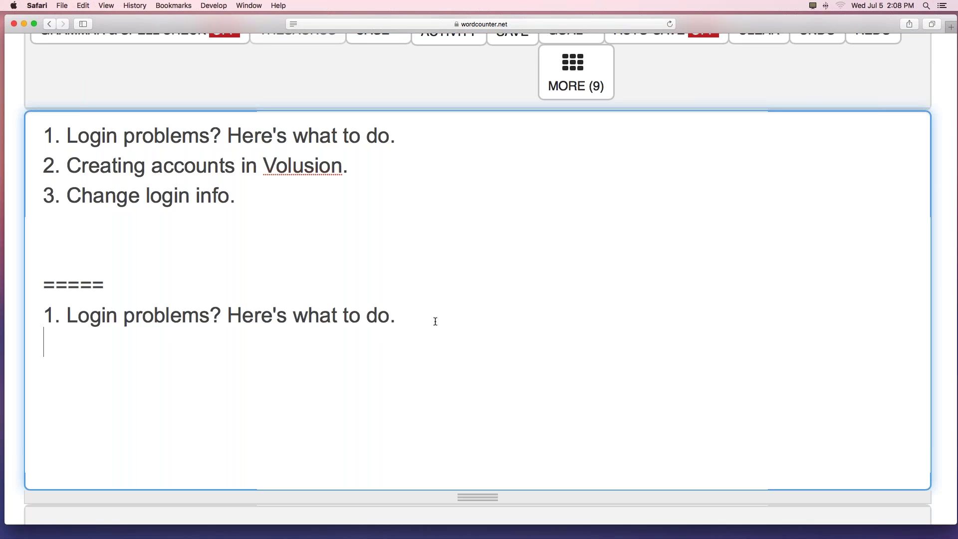
Add 'Contact our support department:' with a numbered list of the support phone number and e-mail.
text(Contact )
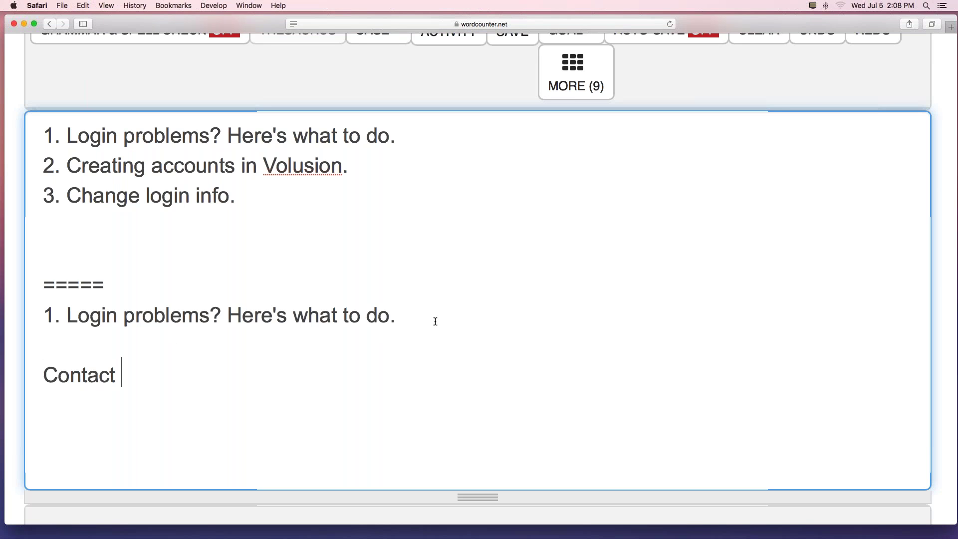
text(our support depa)
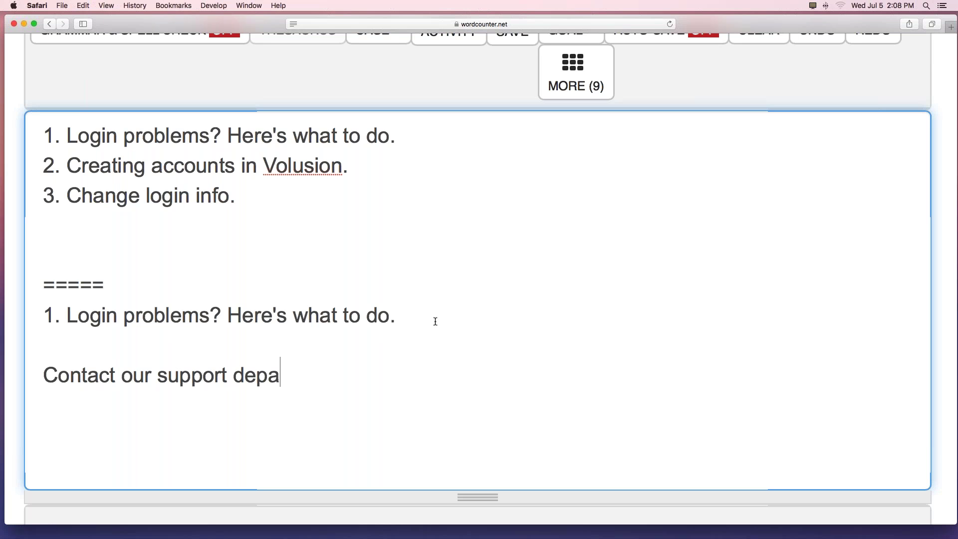
text(rtment)
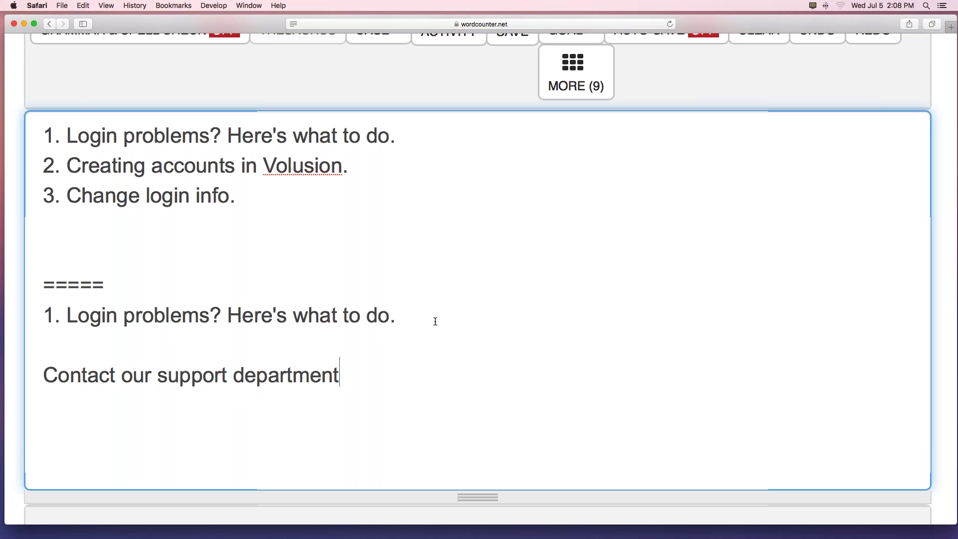
text(:)
key(Return)
key(Return)
text(2. )
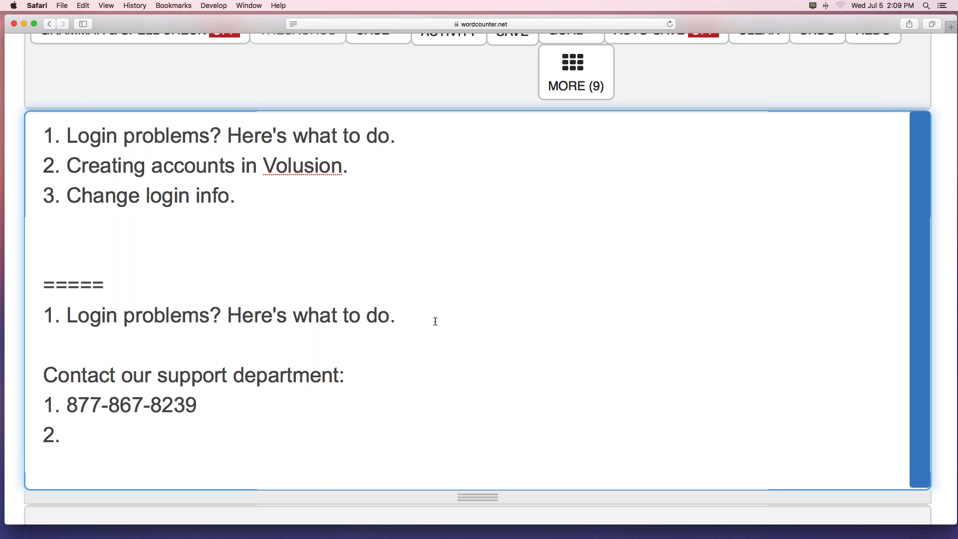
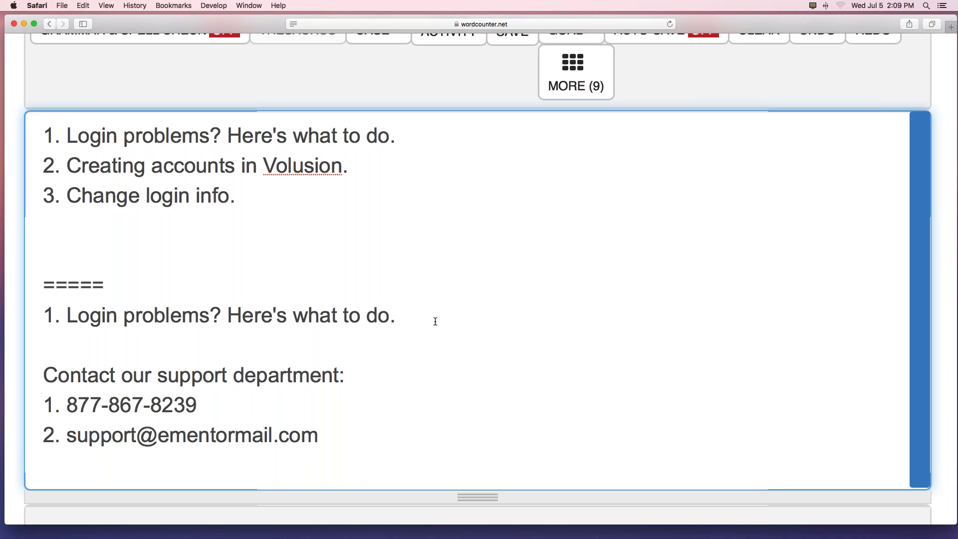
key(Return)
key(Return)
Type 'Contact your coach!', fixing its typos, then 'DO NOT contact Volusion directly!' below it.
text(Co)
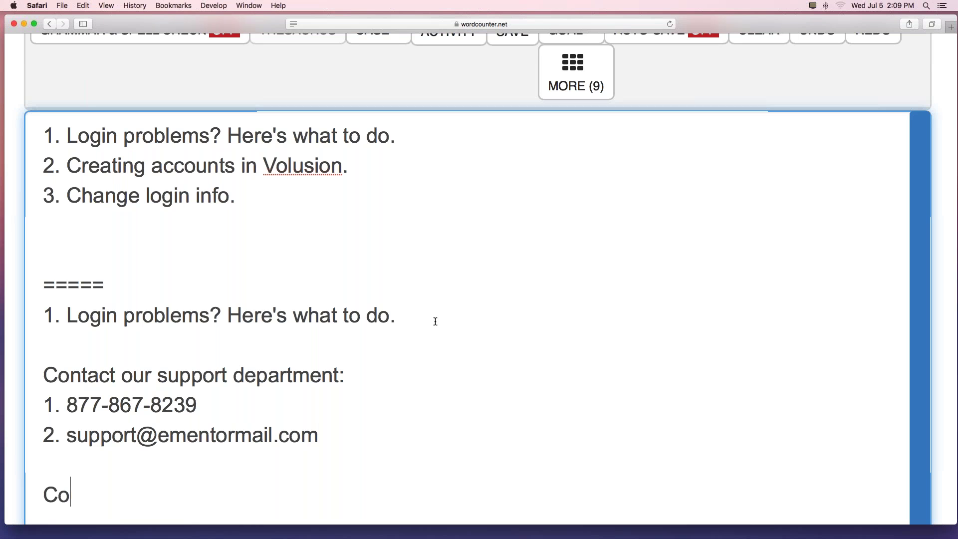
text(ntact your oach)
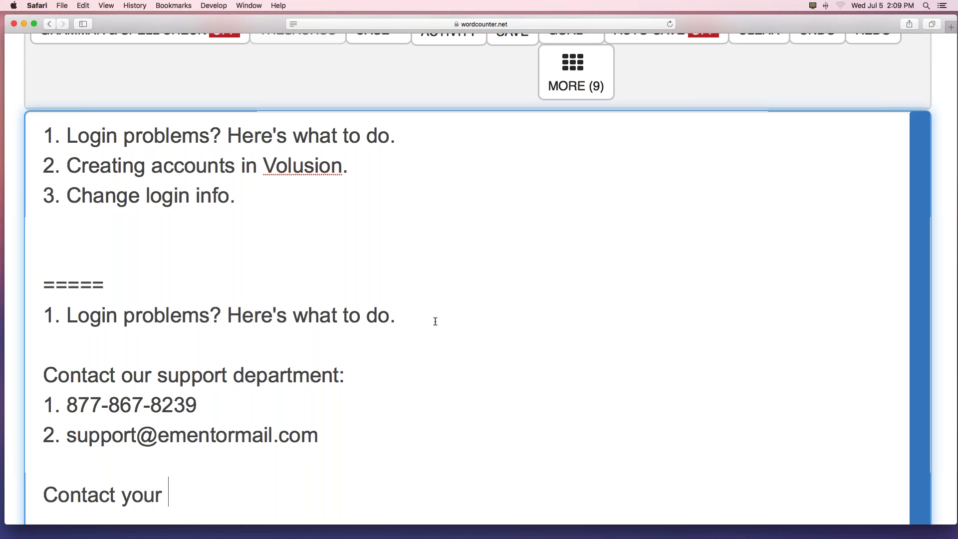
key(BackSpace)
key(BackSpace)
key(BackSpace)
key(BackSpace)
key(BackSpace)
text(coac)
key(BackSpace)
key(BackSpace)
key(BackSpace)
key(BackSpace)
key(BackSpace)
text(c)
key(BackSpace)
key(BackSpace)
key(BackSpace)
text(ur coach!)
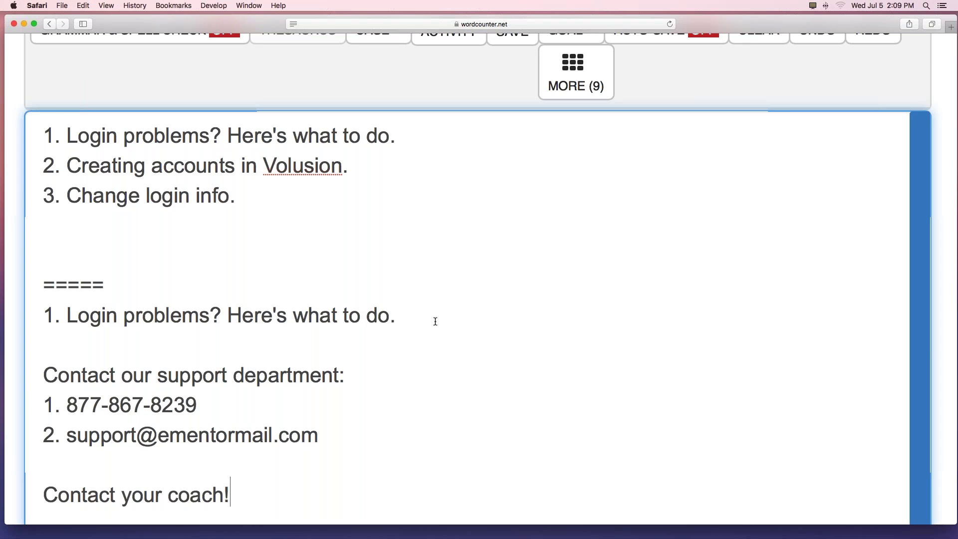
key(Return)
key(Return)
text(DO NOT )
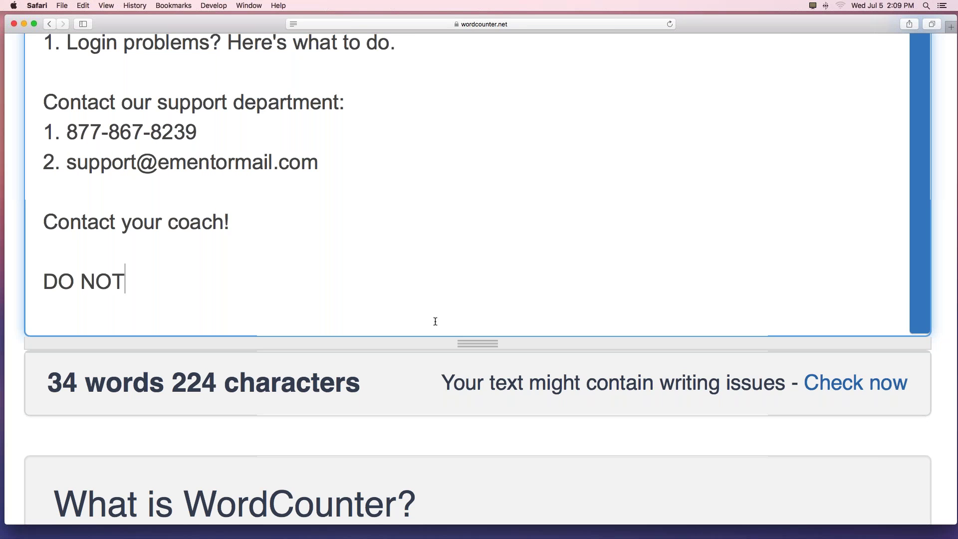
text(contact Volusion)
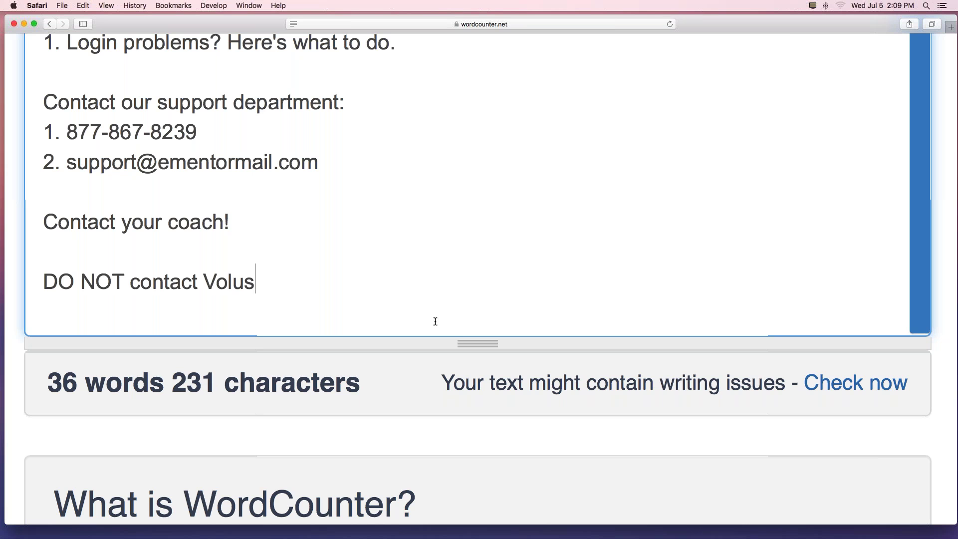
text( directly!)
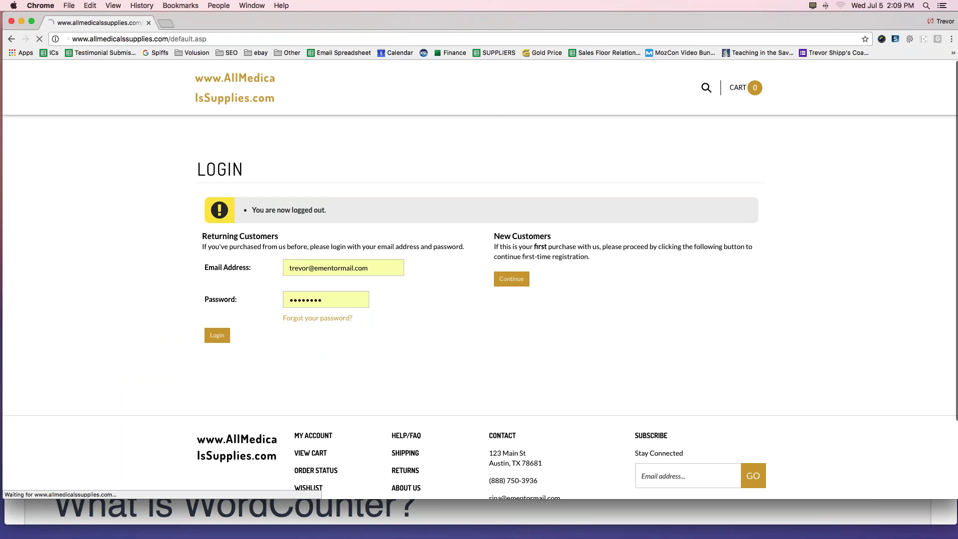
Mark the store footer's MY ACCOUNT link with a circle and arrow, then follow it to Login.
scroll(338, 256, down, 5)
scroll(338, 255, down, 3)
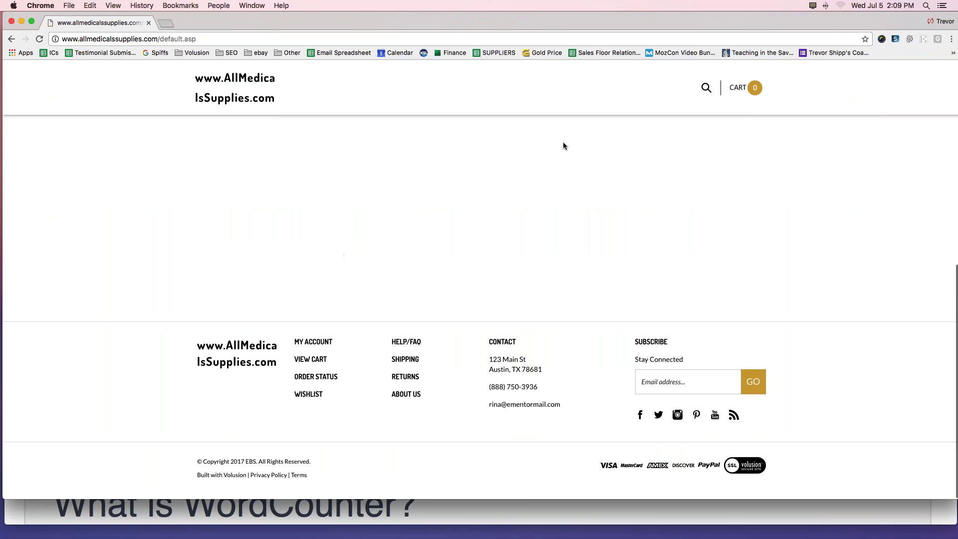
key(super+Tab)
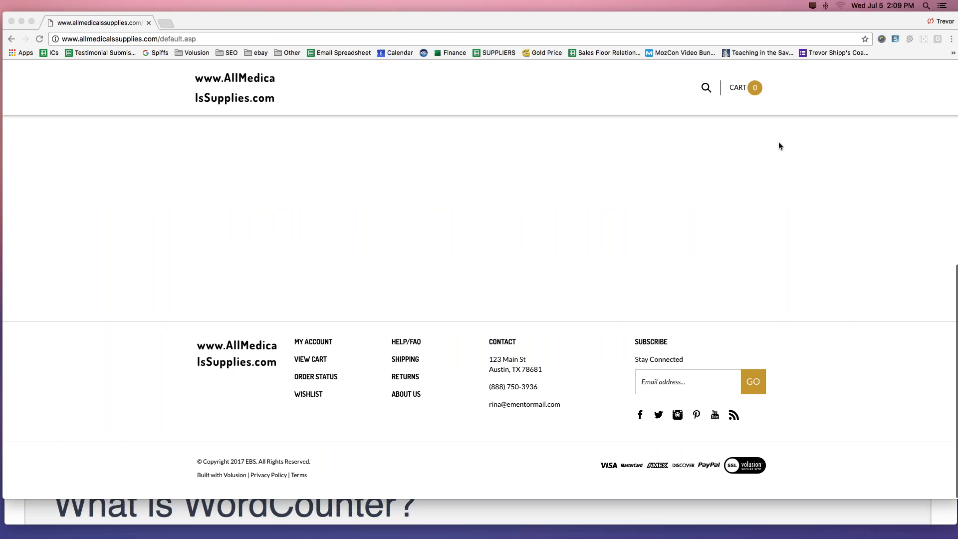
mouse_move(343, 333)
mouse_down()
mouse_move(301, 325)
mouse_move(298, 353)
mouse_move(349, 343)
mouse_move(344, 334)
mouse_up()
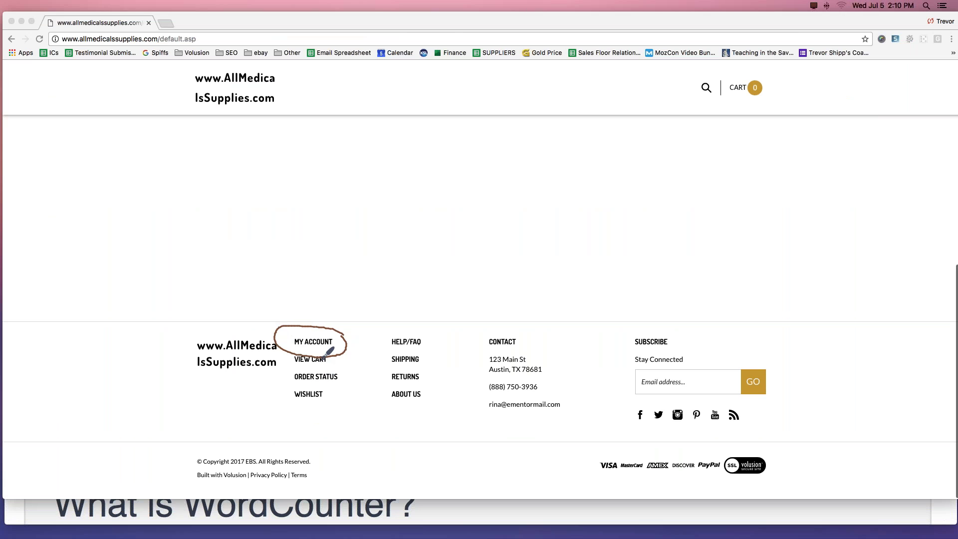
mouse_move(336, 283)
mouse_down()
mouse_move(325, 314)
mouse_move(333, 311)
mouse_up()
click(781, 160)
click(313, 342)
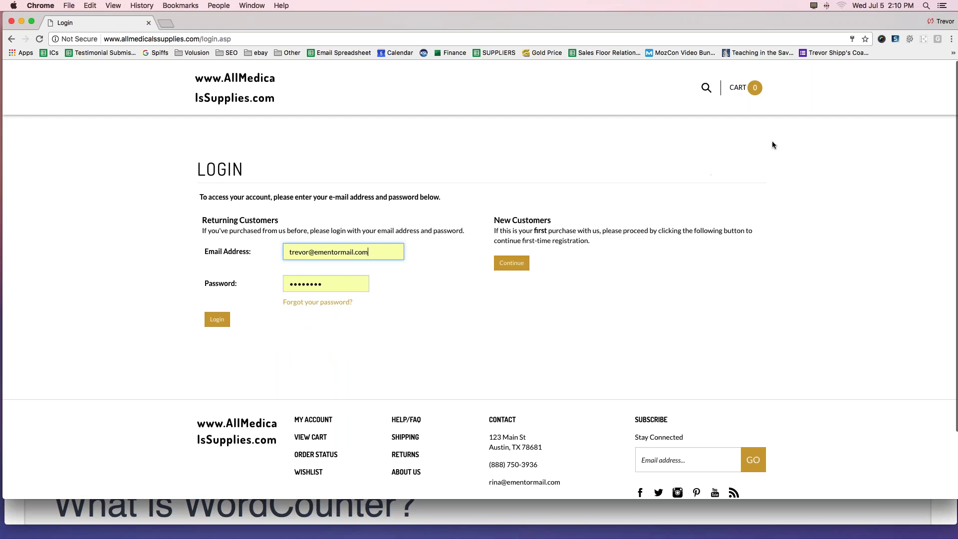
Mark the Email and Password fields, add two characters to the password, and submit the login.
drag(93, 253, 218, 253)
drag(100, 283, 225, 276)
click(332, 284)
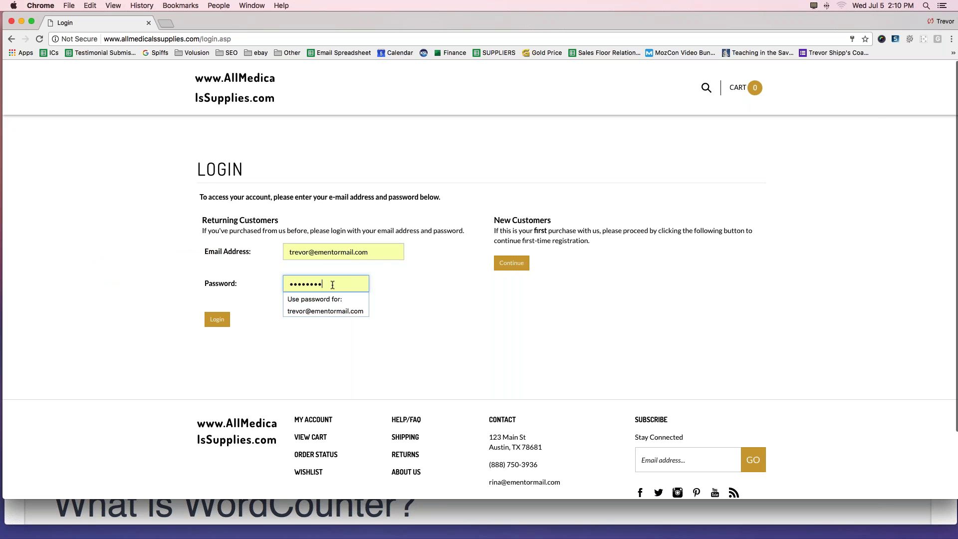
text(**)
key(Tab)
key(Return)
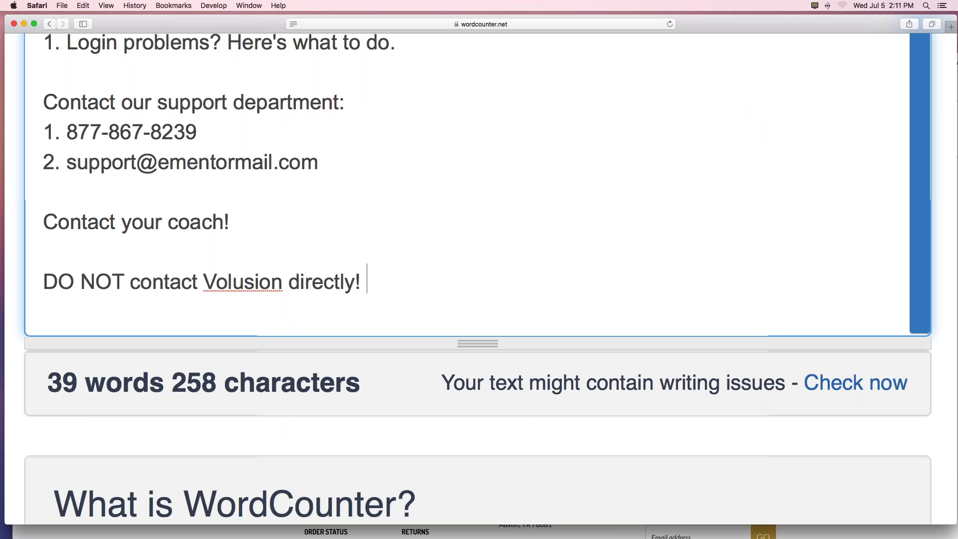
Load volusion.com in a new Chrome tab, then return to the store's Login tab.
drag(237, 25, 262, 22)
key(super+Tab)
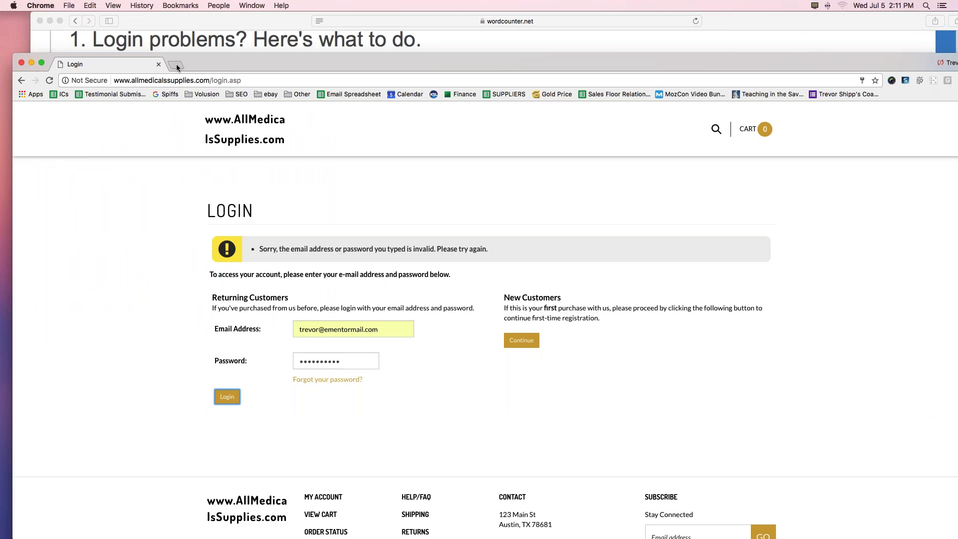
key(super+t)
text(volusion.com)
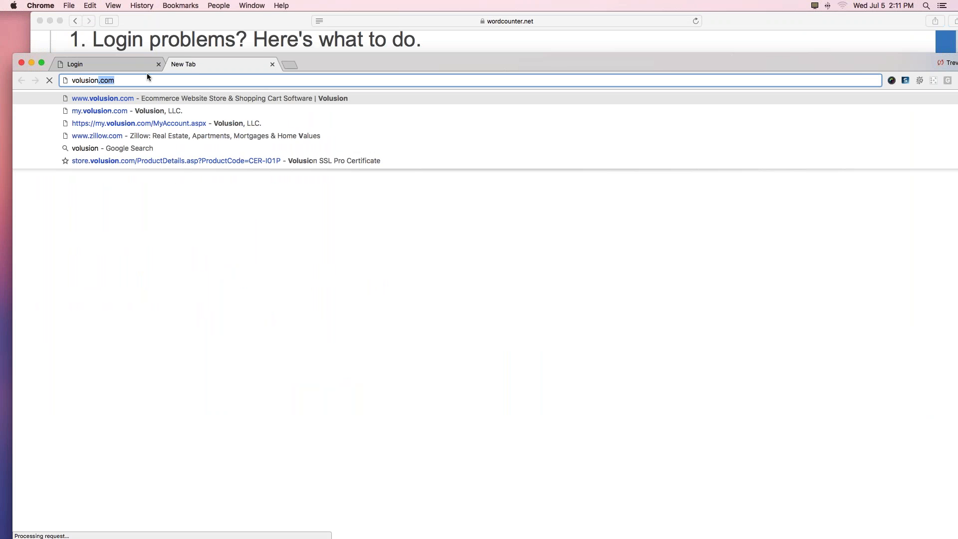
key(Return)
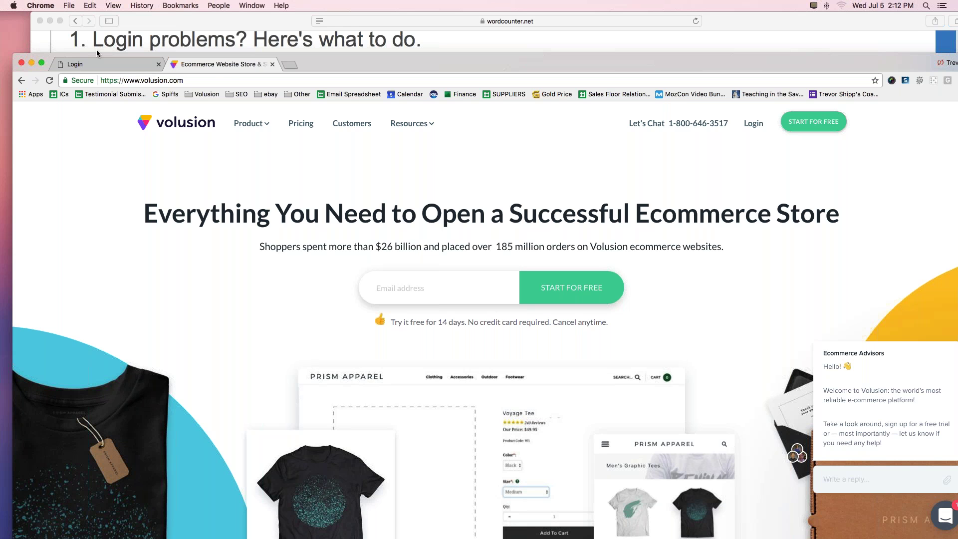
click(111, 65)
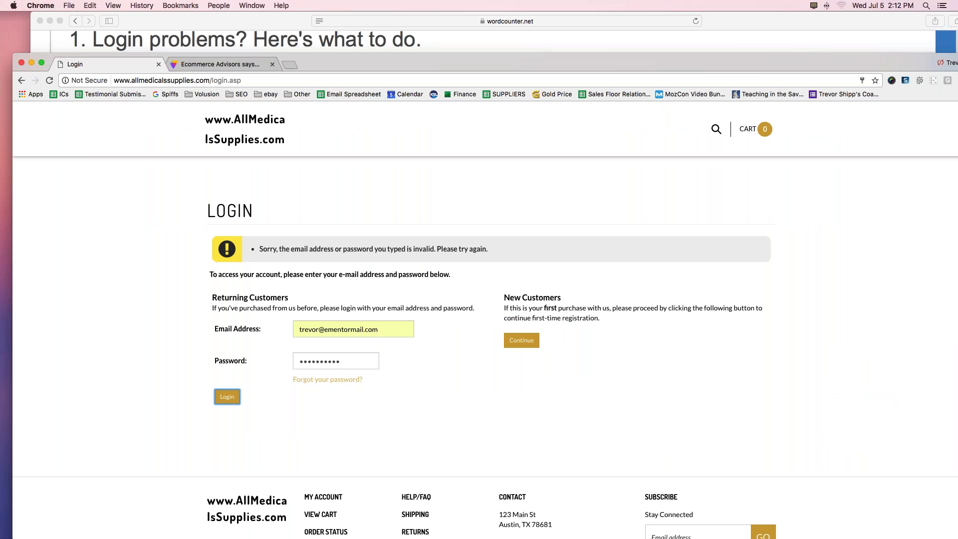
Select the entire password entry on the store's Login page.
double_click(335, 361)
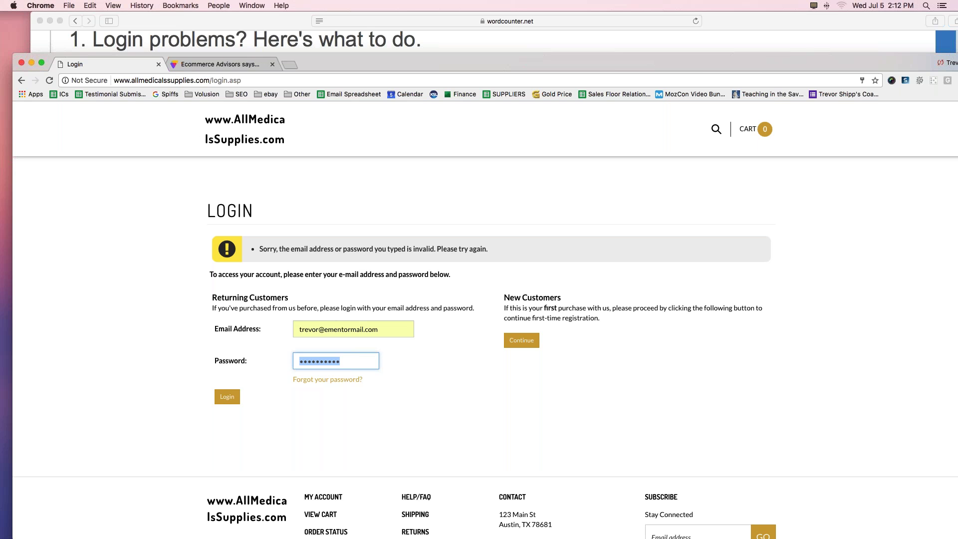
Highlight the agenda items and select the third one, '3. Change login info.'.
click(263, 18)
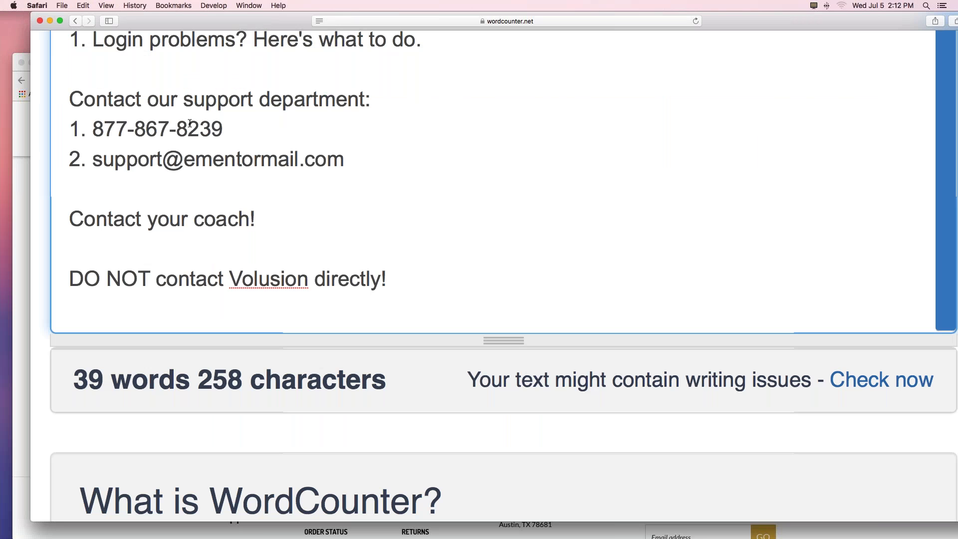
scroll(240, 220, up, 1)
scroll(241, 220, up, 4)
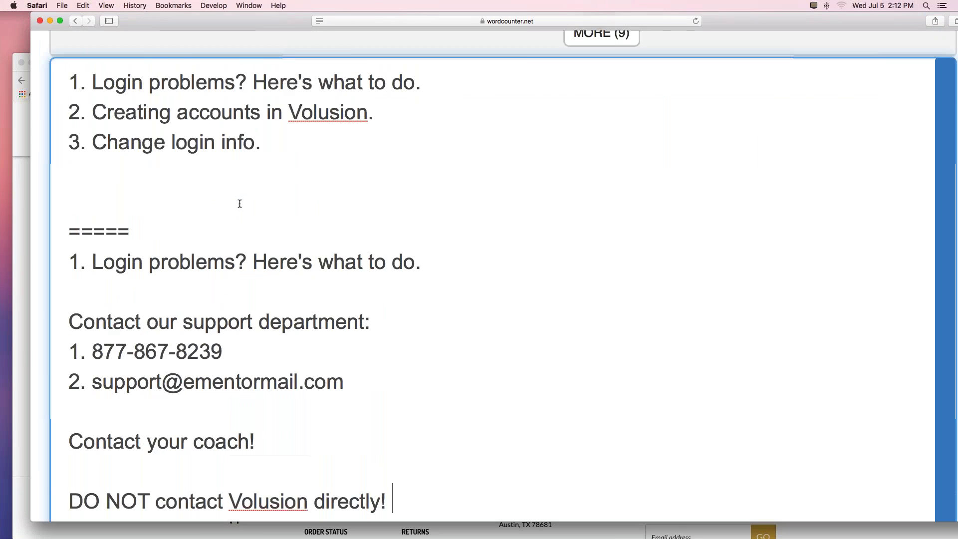
scroll(239, 202, down, 2)
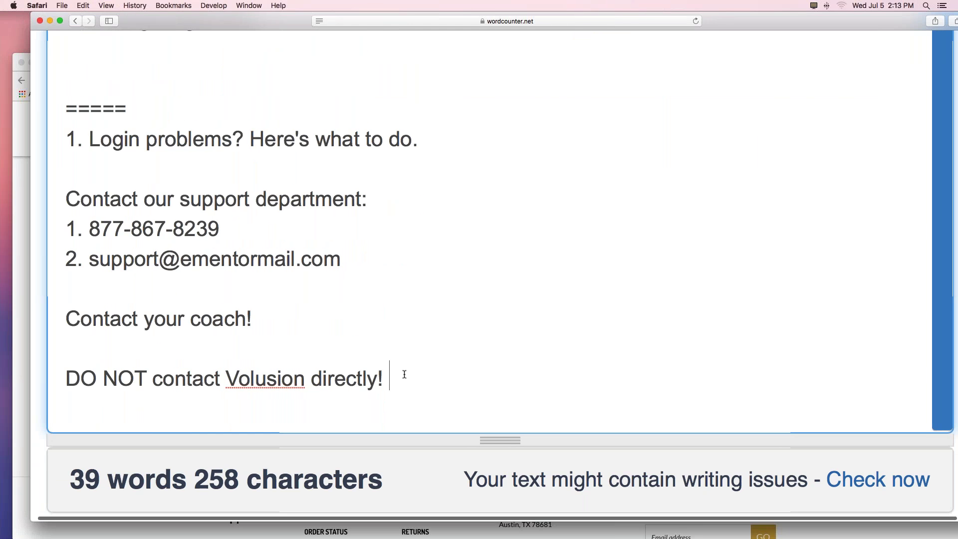
scroll(320, 280, up, 3)
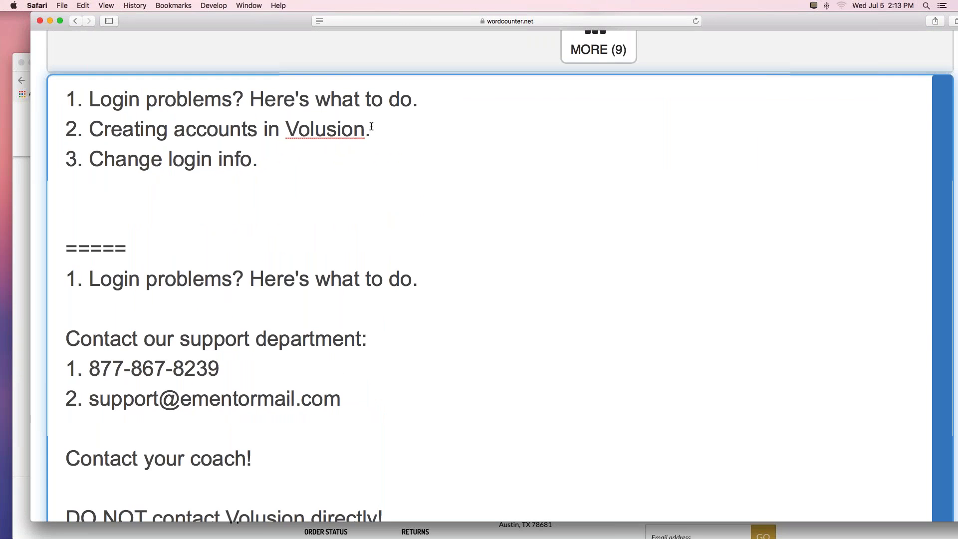
drag(370, 128, 125, 130)
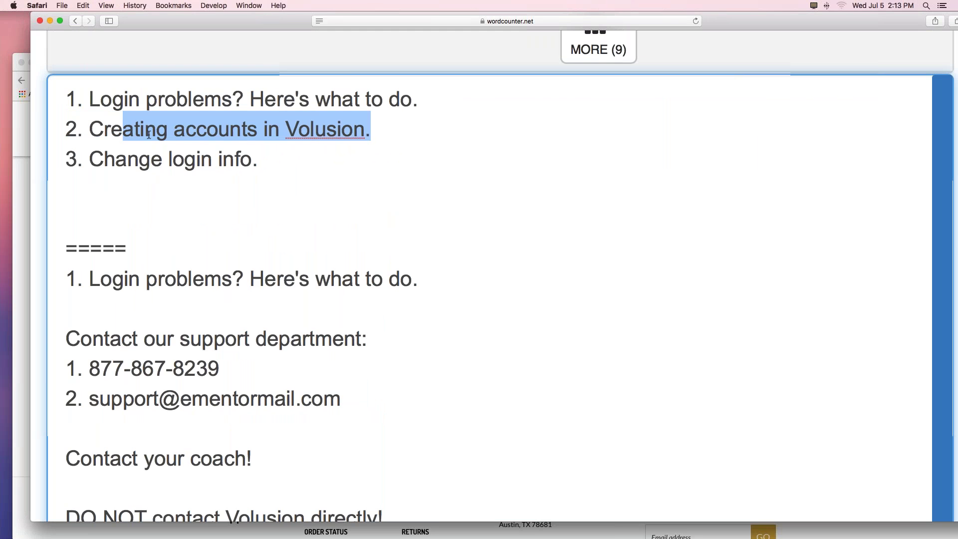
click(164, 135)
drag(258, 159, 95, 153)
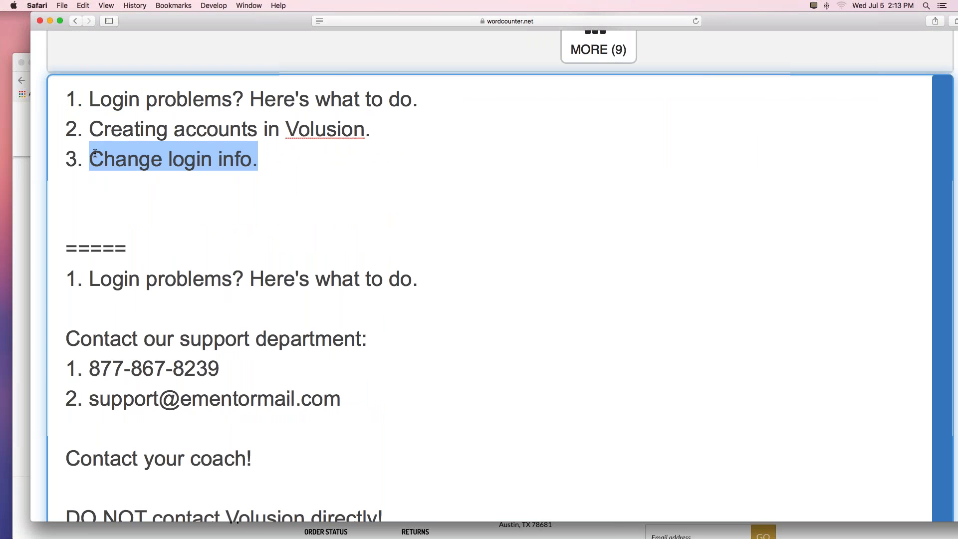
click(269, 158)
drag(269, 158, 44, 150)
key(super+c)
Add a ===== divider at the end of the notes and paste '3. Change login info.' below it.
scroll(401, 273, down, 1)
scroll(400, 274, down, 5)
click(432, 268)
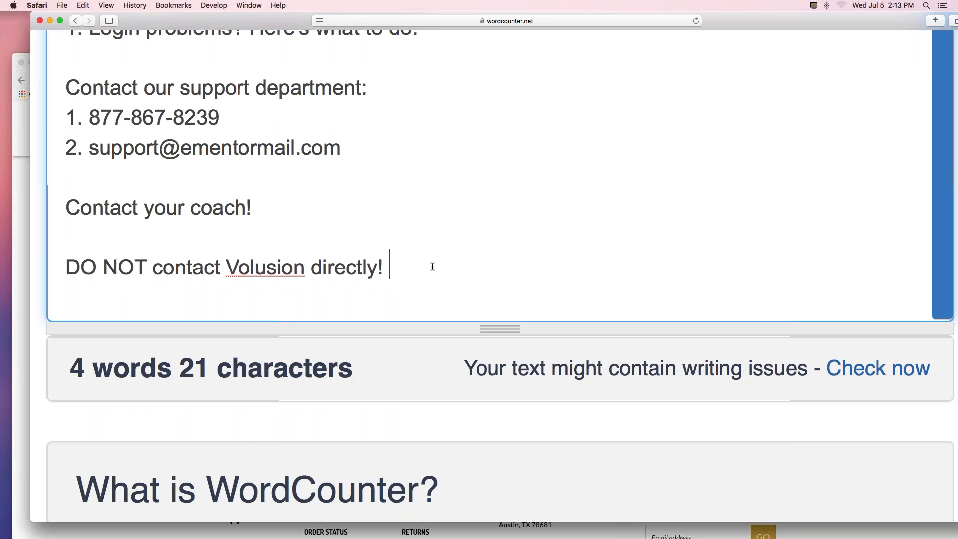
key(Return)
key(Return)
text(=====)
key(Return)
key(Return)
key(super+v)
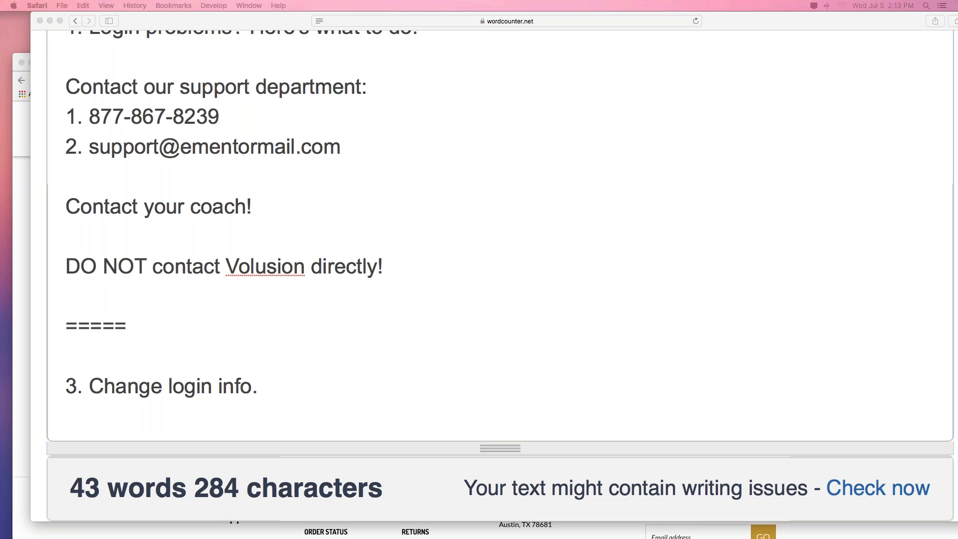
Re-enter the account password on the store Login page and log in to My Account.
click(20, 103)
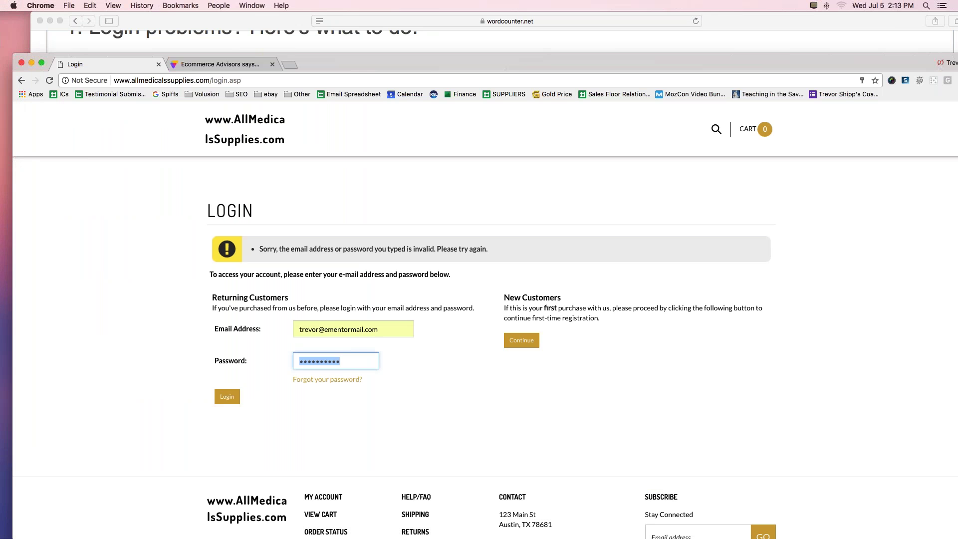
click(360, 327)
double_click(329, 361)
text(••••••••)
key(Return)
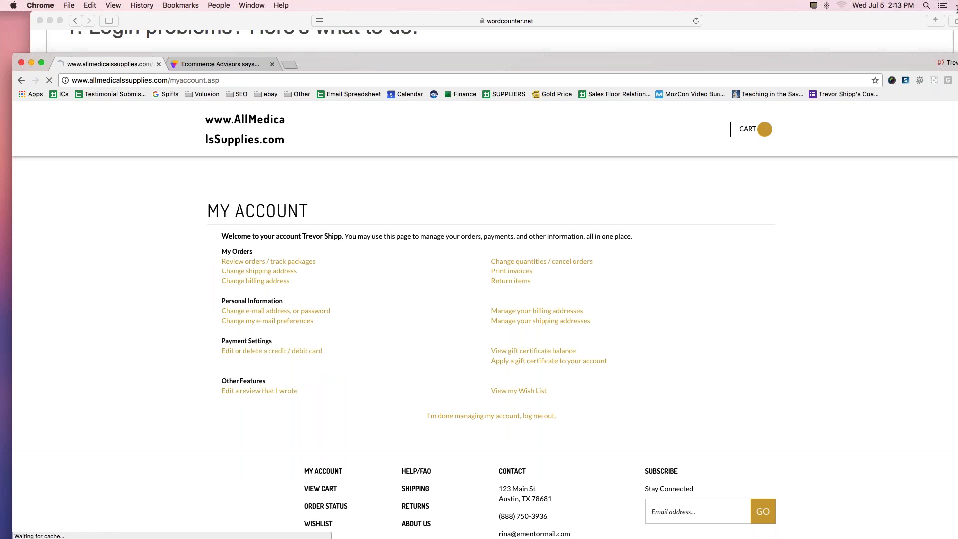
drag(363, 61, 345, 18)
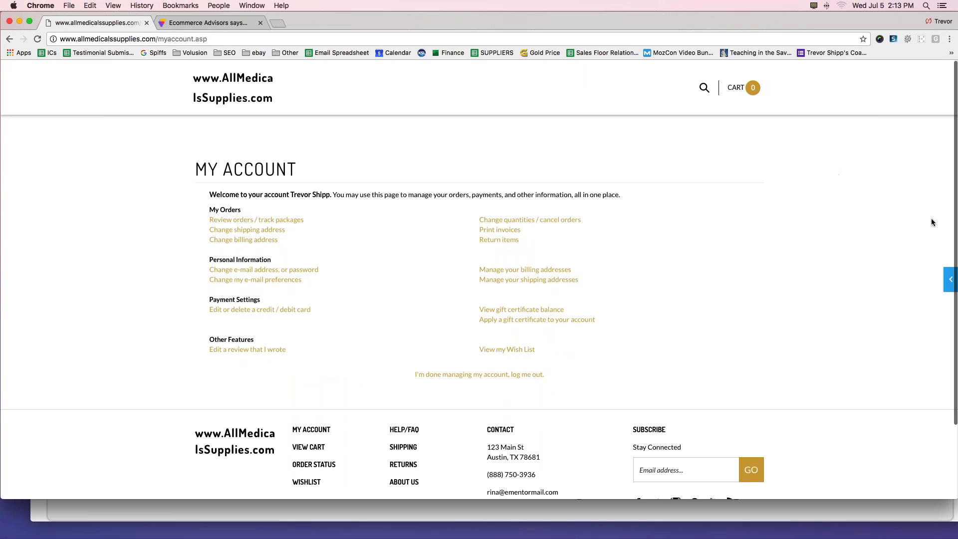
Choose Dashboard from the options menu of the store's blue-tab Edit panel.
click(950, 279)
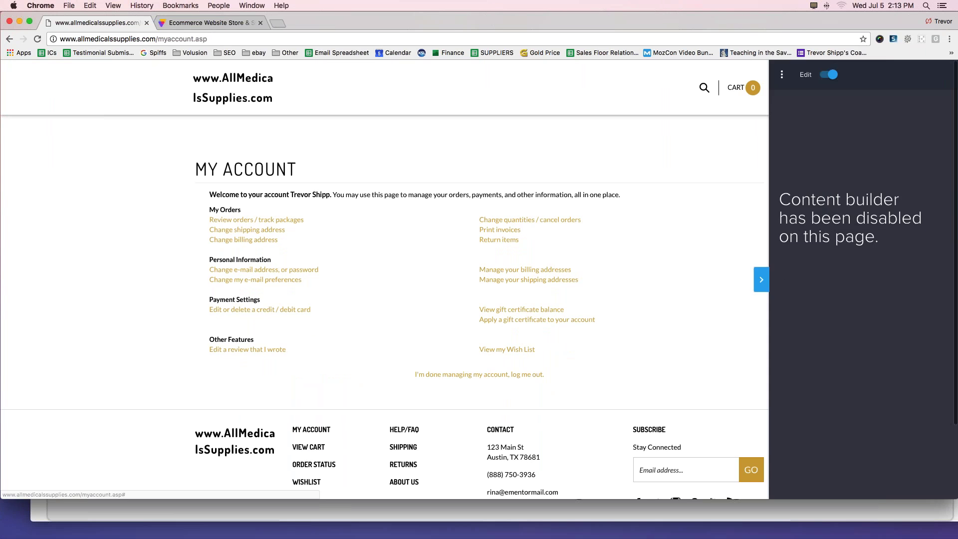
click(762, 282)
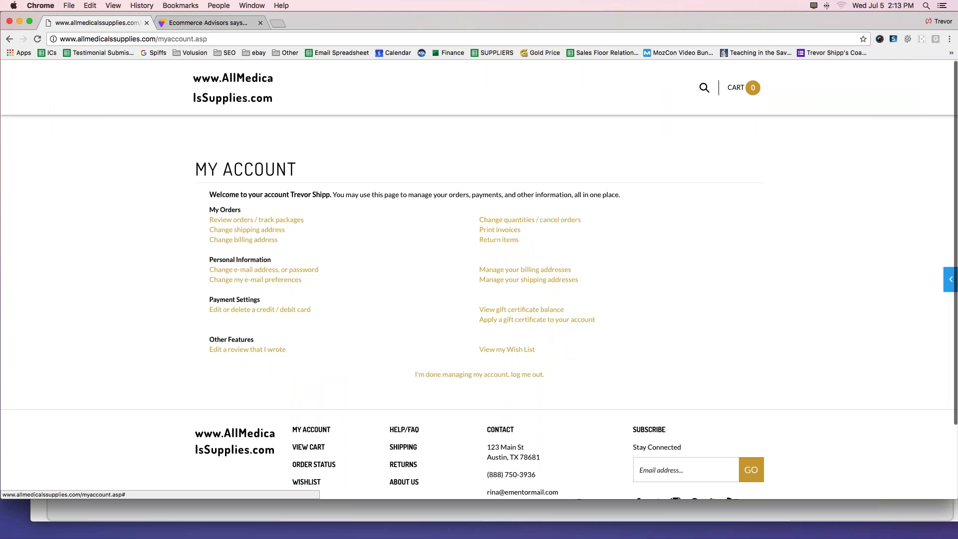
click(948, 279)
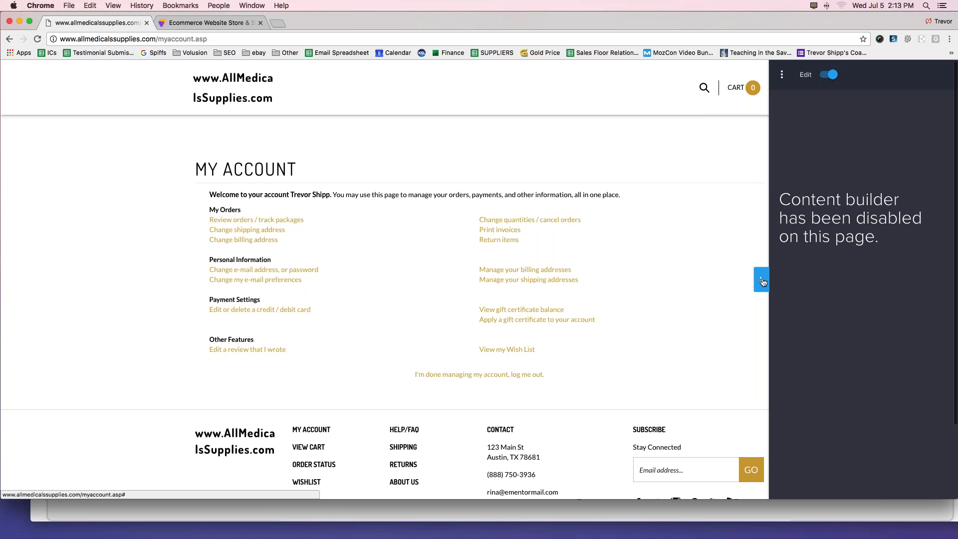
click(782, 74)
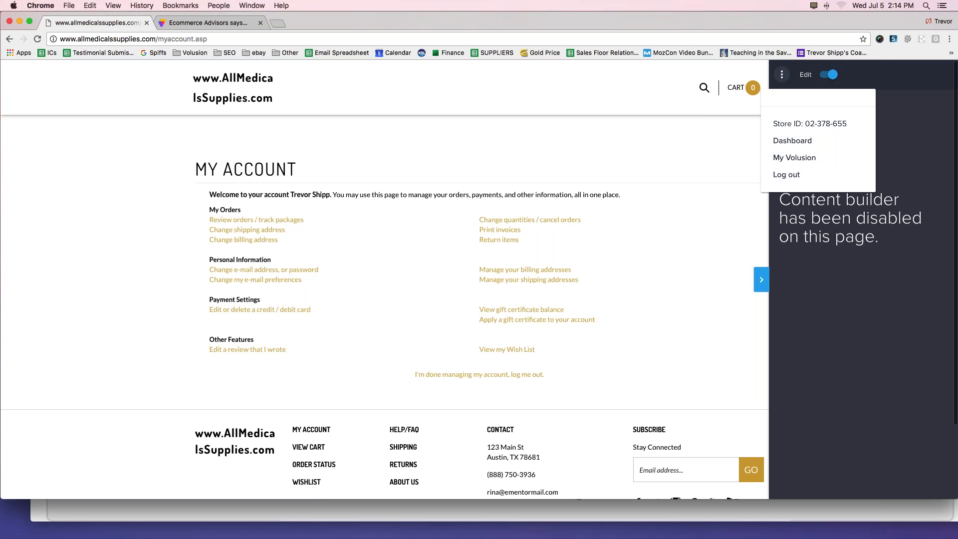
click(787, 141)
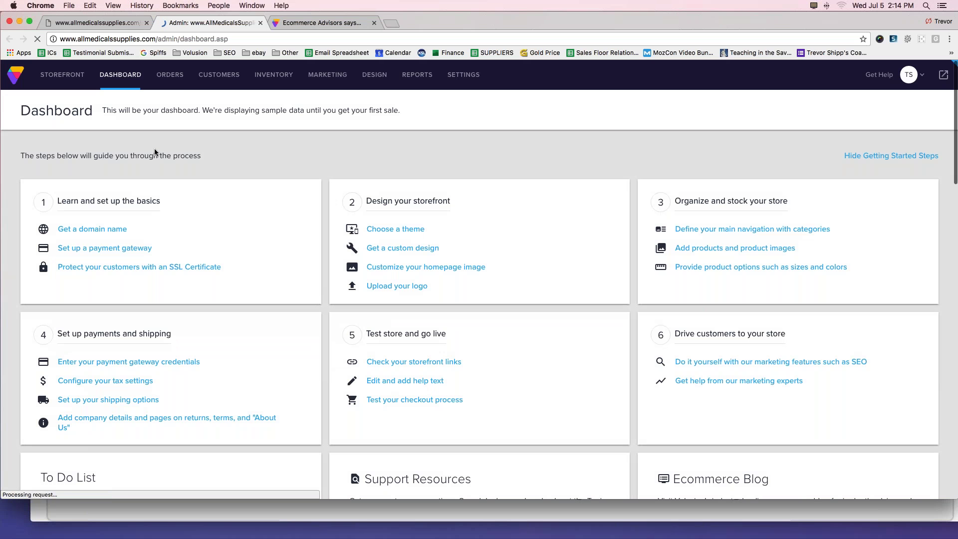
Open the Customer Accounts list from the CUSTOMERS menu.
mouse_move(200, 88)
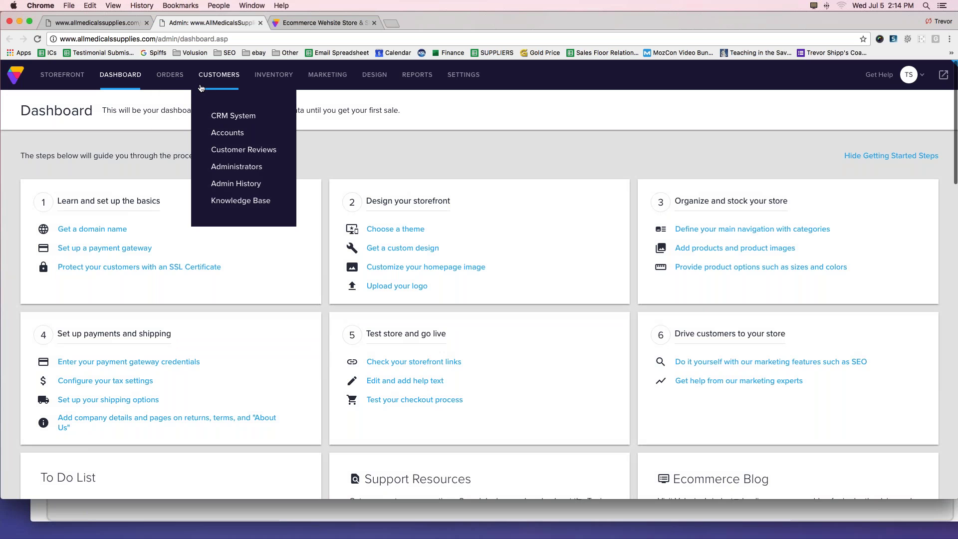
click(218, 138)
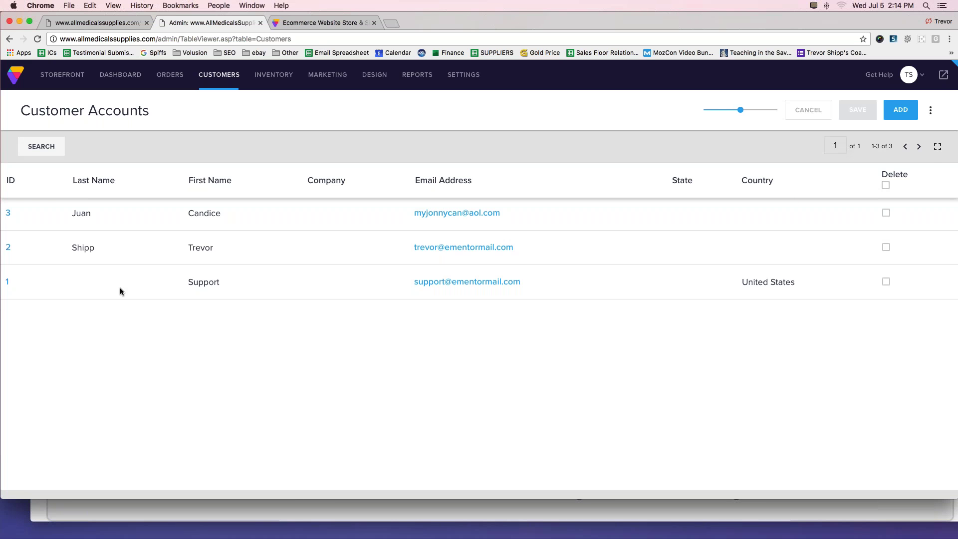
mouse_move(17, 273)
mouse_down()
mouse_move(1, 285)
mouse_move(14, 293)
mouse_move(16, 273)
mouse_up()
mouse_move(16, 238)
mouse_down()
mouse_move(1, 240)
mouse_move(2, 257)
mouse_move(17, 262)
mouse_move(16, 236)
mouse_up()
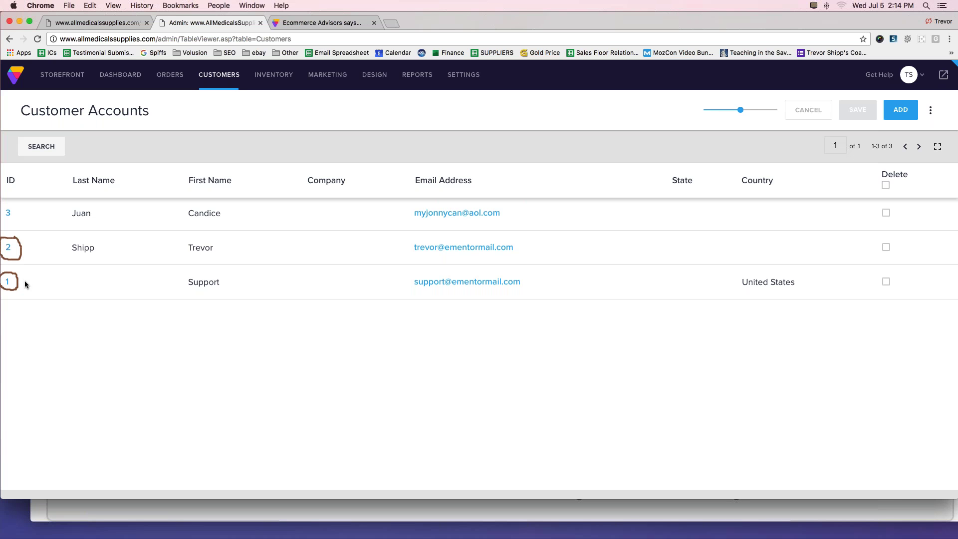
drag(408, 259, 512, 260)
drag(413, 293, 512, 294)
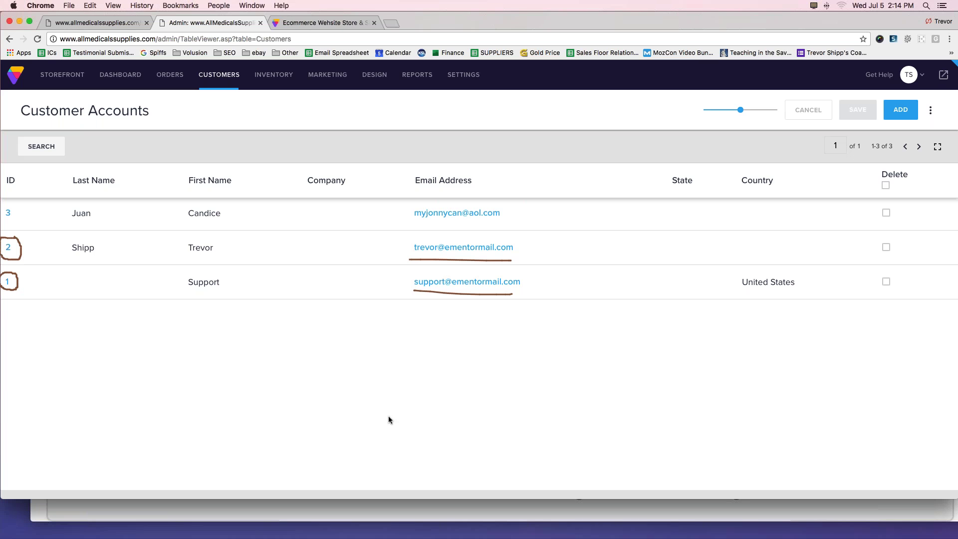
mouse_move(13, 202)
mouse_down()
mouse_move(2, 212)
mouse_move(7, 229)
mouse_move(19, 219)
mouse_move(12, 202)
mouse_up()
key(Escape)
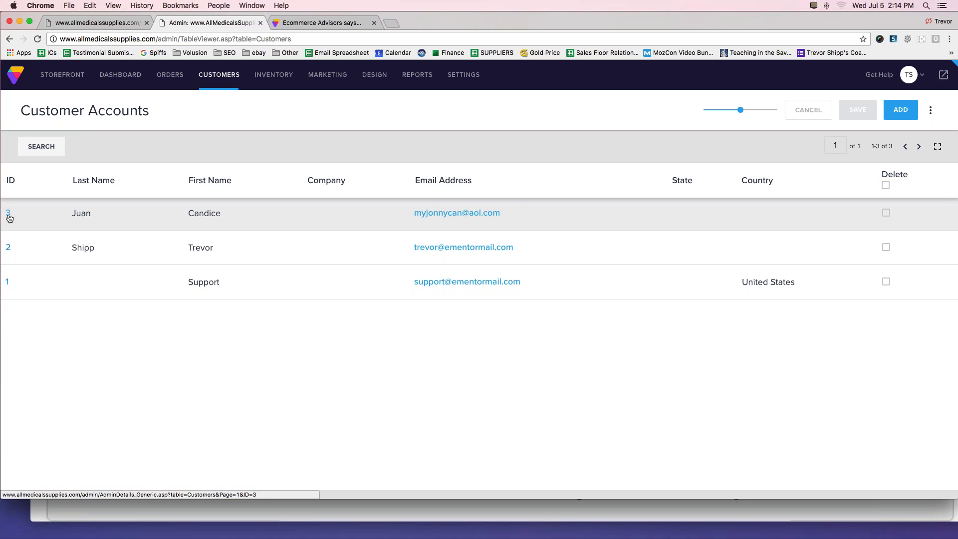
Open account ID 3's details and inspect its e-mail address and password fields.
click(9, 215)
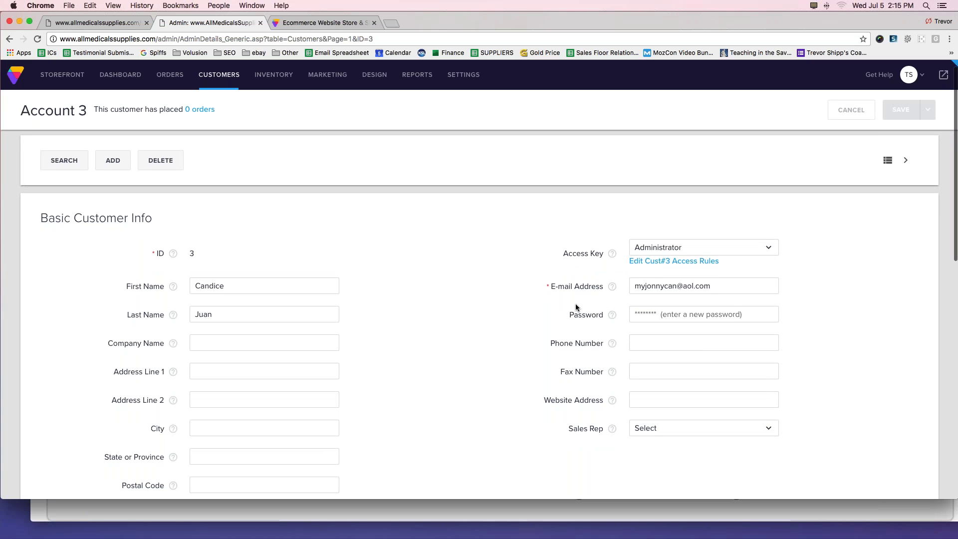
drag(709, 286, 633, 286)
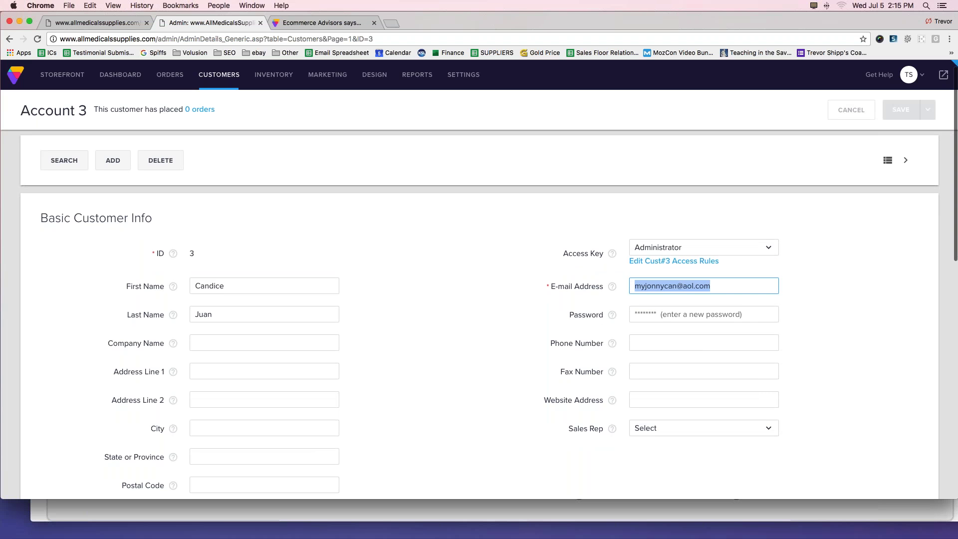
click(368, 291)
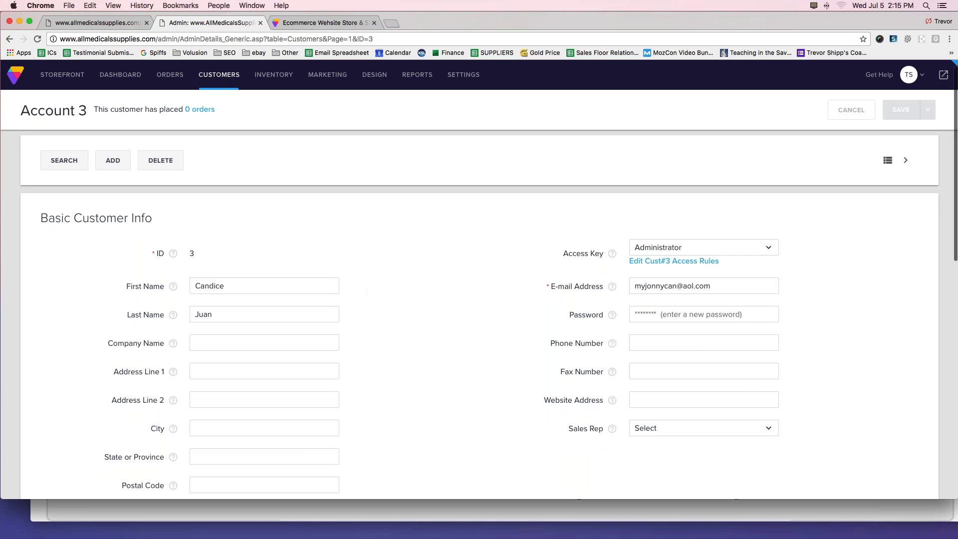
click(635, 314)
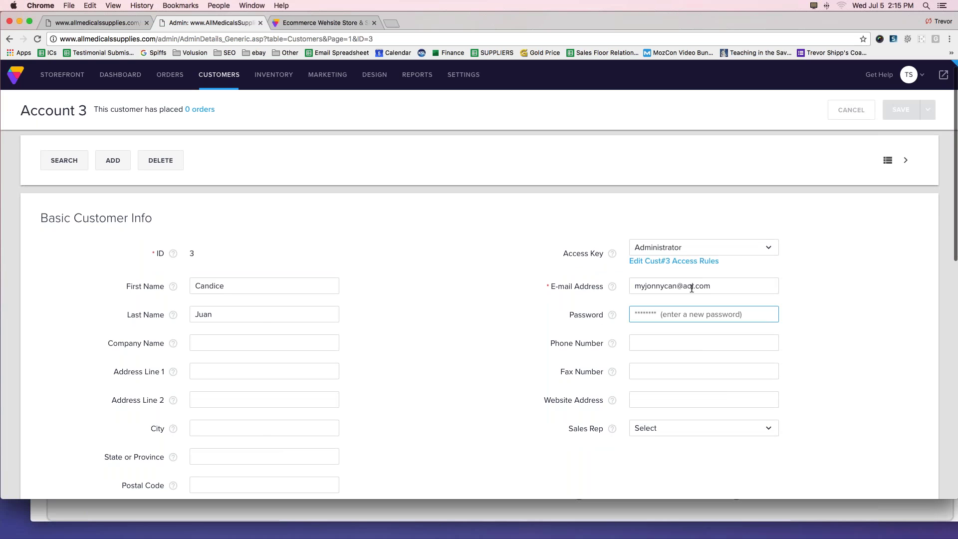
click(717, 286)
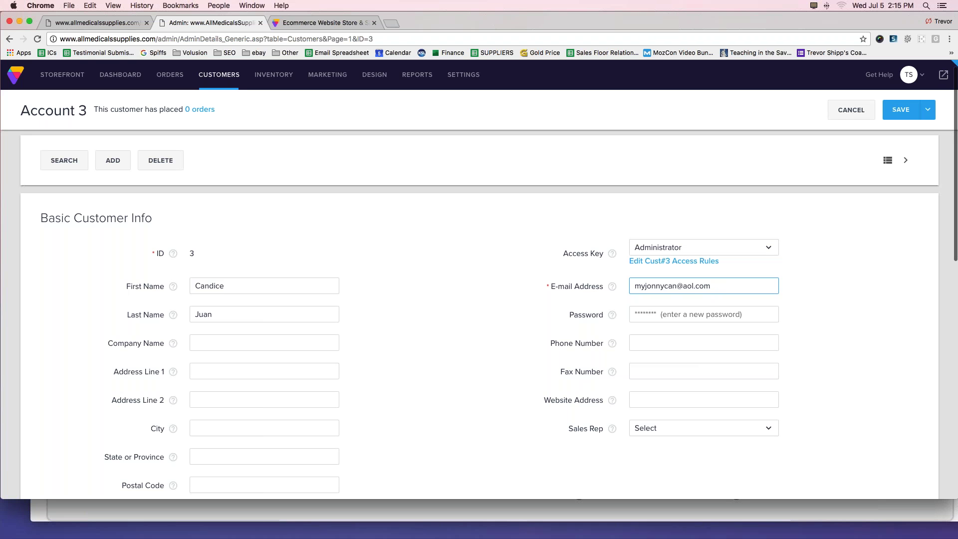
mouse_move(873, 205)
mouse_down()
mouse_move(906, 120)
mouse_move(893, 131)
mouse_move(908, 122)
mouse_move(908, 134)
mouse_move(896, 132)
mouse_up()
mouse_move(227, 82)
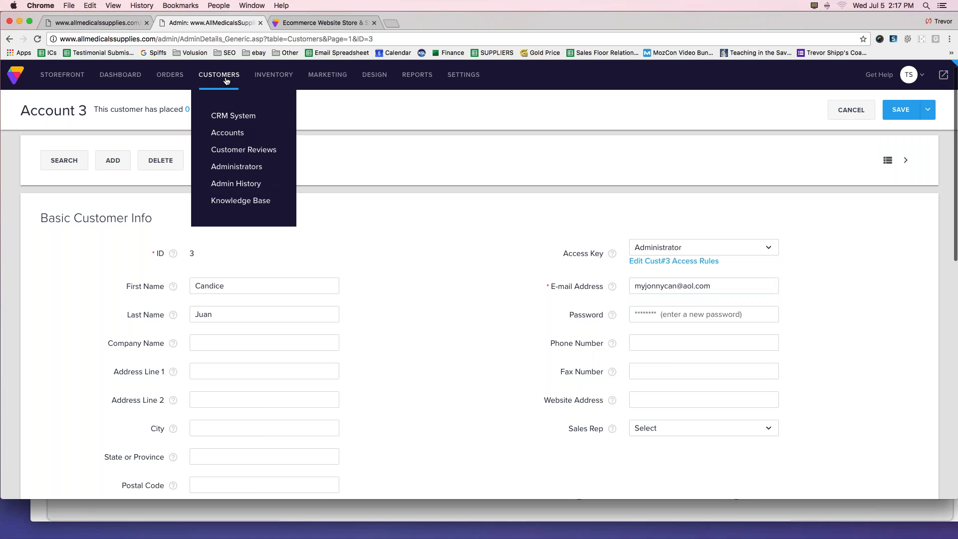
Leave the unsaved account page for Customer Accounts and start a new account with ADD.
click(225, 132)
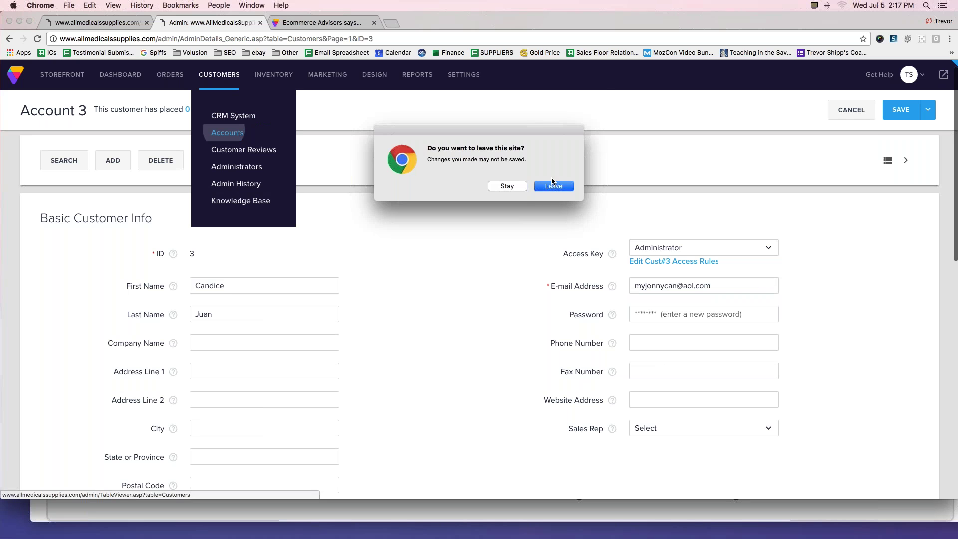
click(552, 184)
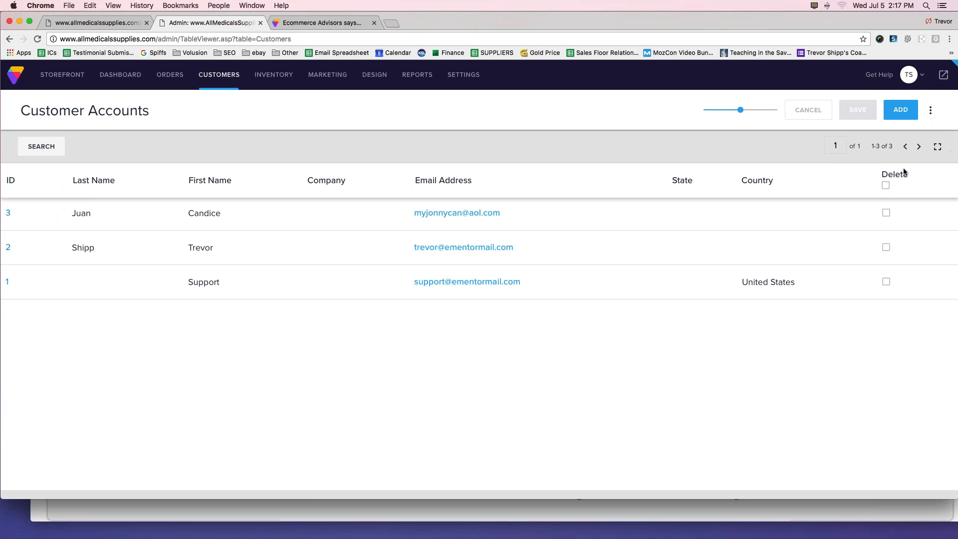
mouse_move(921, 91)
mouse_down()
mouse_move(884, 105)
mouse_move(882, 126)
mouse_move(928, 112)
mouse_move(910, 91)
mouse_move(886, 101)
mouse_move(887, 134)
mouse_move(907, 135)
mouse_move(931, 107)
mouse_up()
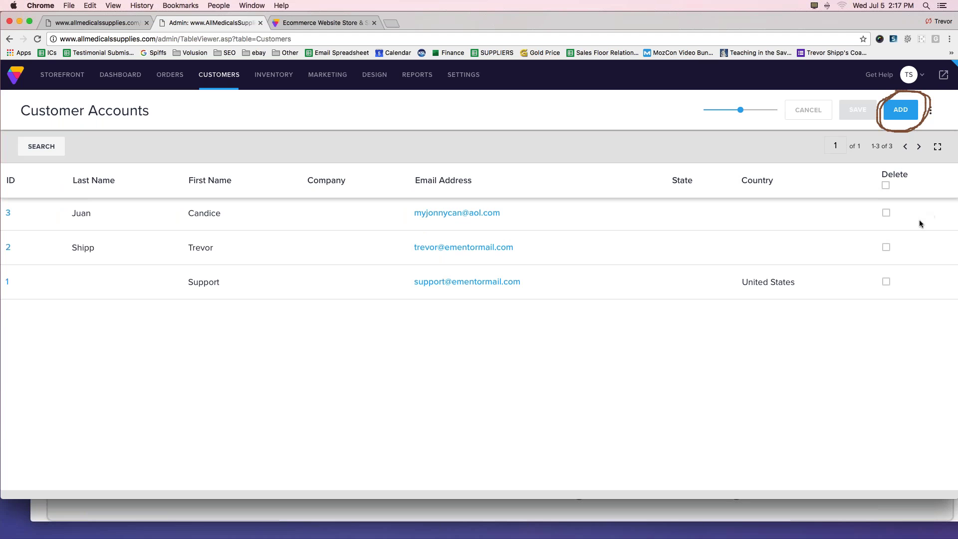
click(900, 111)
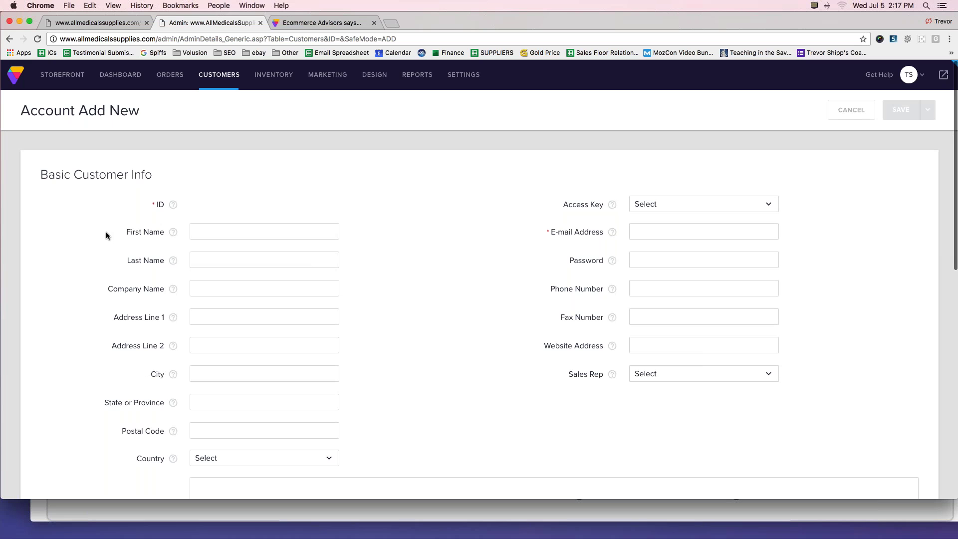
Enter the new customer's first and last name and set the access key to Administrator.
click(215, 232)
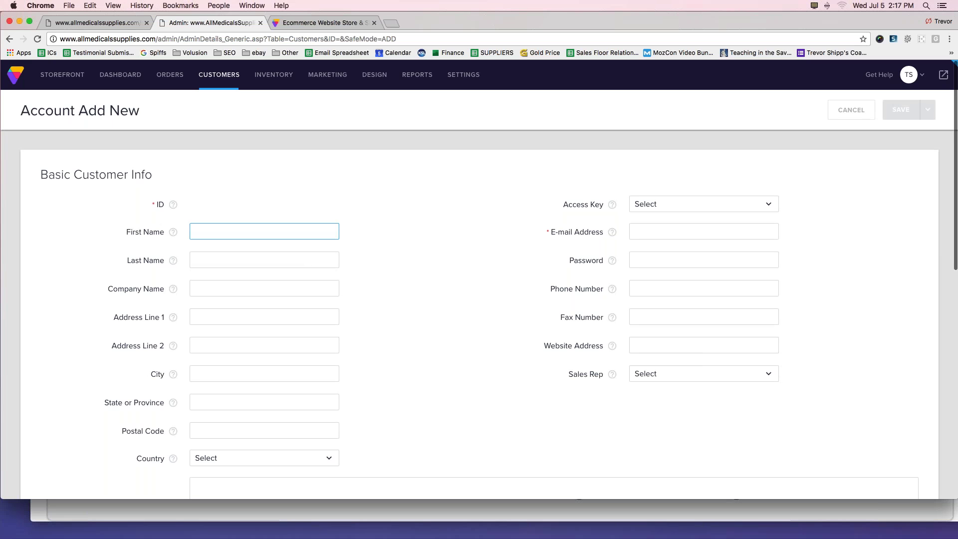
click(704, 232)
text(S)
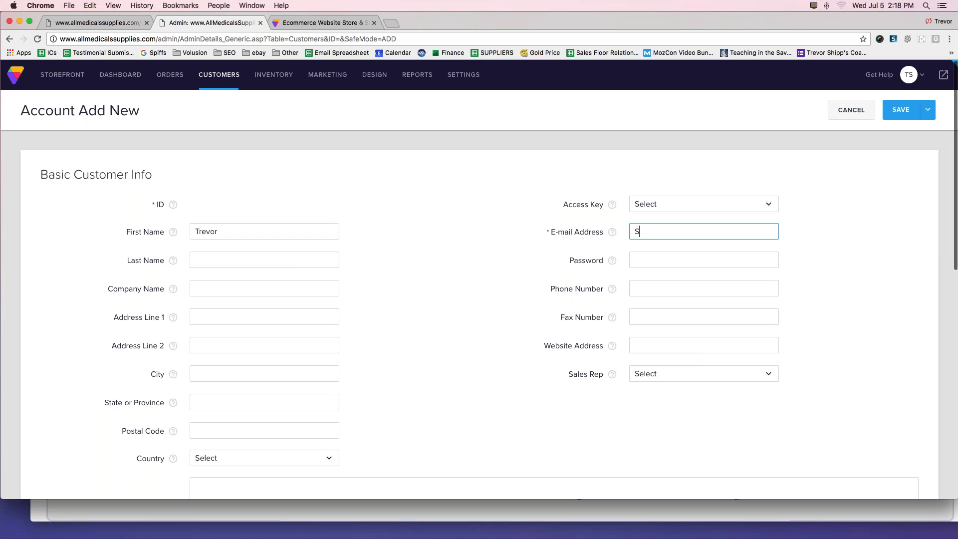
click(233, 264)
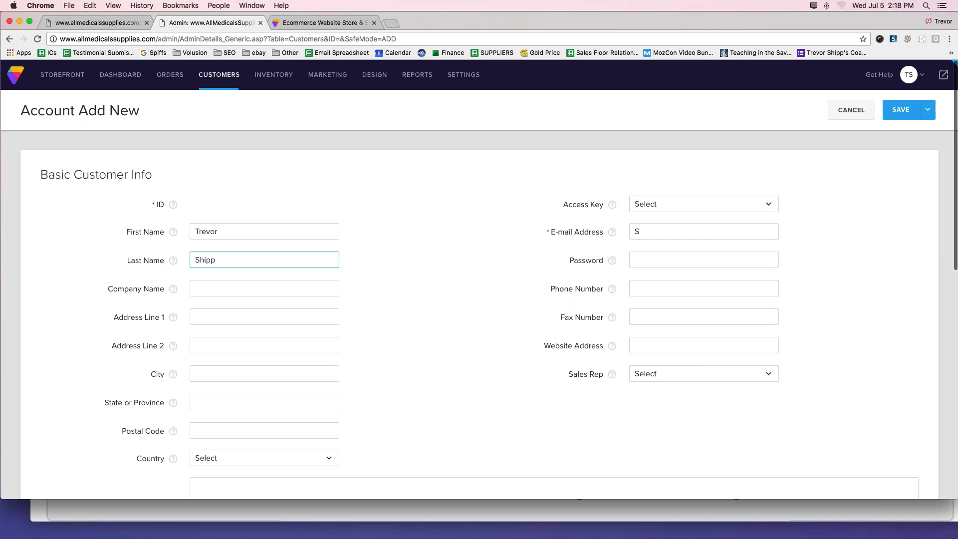
mouse_move(768, 176)
mouse_down()
mouse_move(545, 191)
mouse_move(635, 218)
mouse_move(738, 218)
mouse_move(811, 193)
mouse_up()
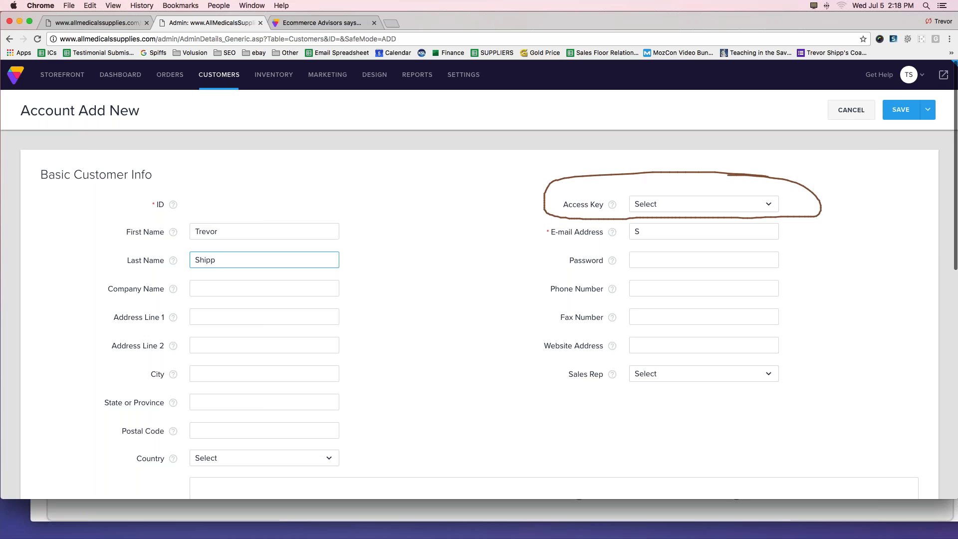
drag(123, 269, 161, 270)
drag(84, 254, 96, 265)
mouse_move(516, 178)
mouse_down()
mouse_move(526, 178)
mouse_move(522, 193)
mouse_up()
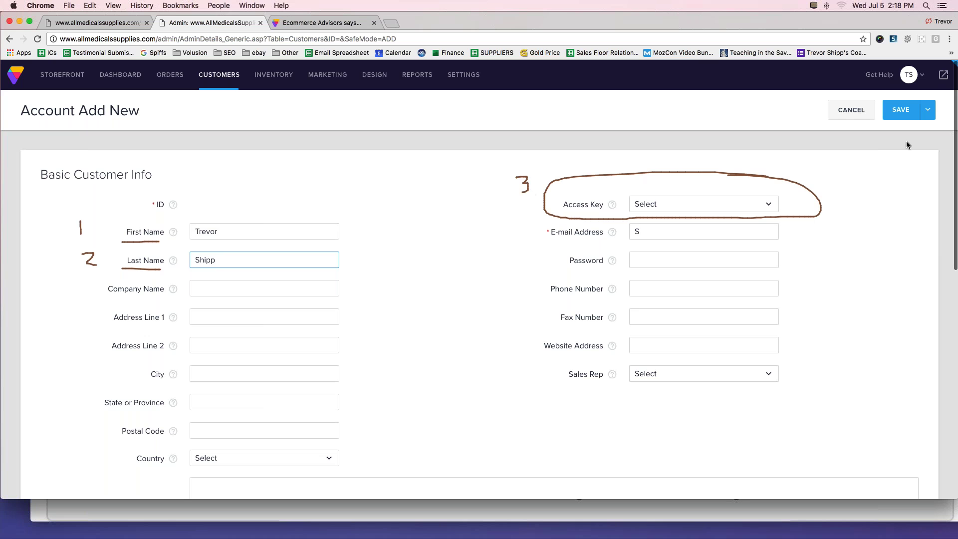
click(690, 203)
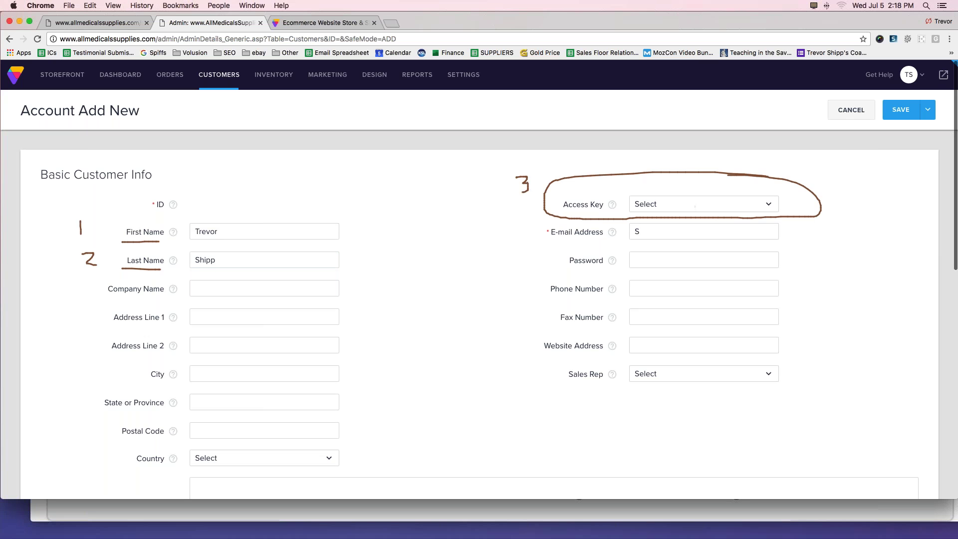
click(669, 264)
Fill in the account's e-mail address and password, then clear the on-screen annotations.
mouse_move(514, 229)
mouse_down()
mouse_move(536, 237)
mouse_move(537, 263)
mouse_move(523, 270)
mouse_up()
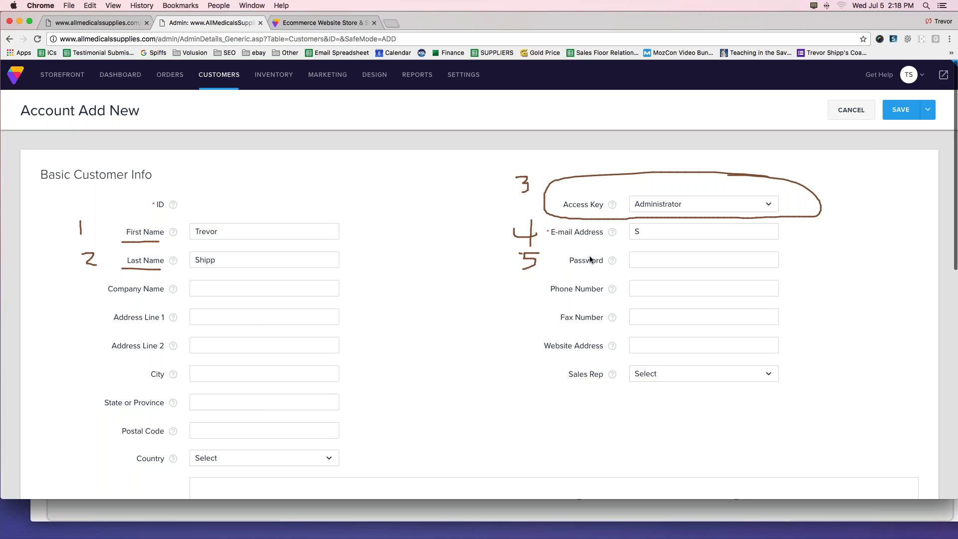
drag(766, 230, 816, 229)
drag(766, 260, 859, 263)
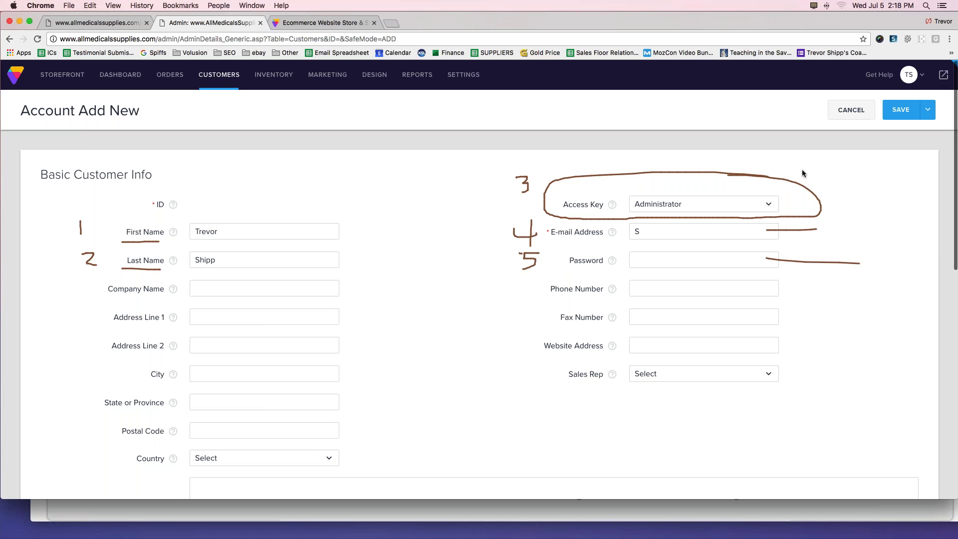
click(659, 230)
key(BackSpace)
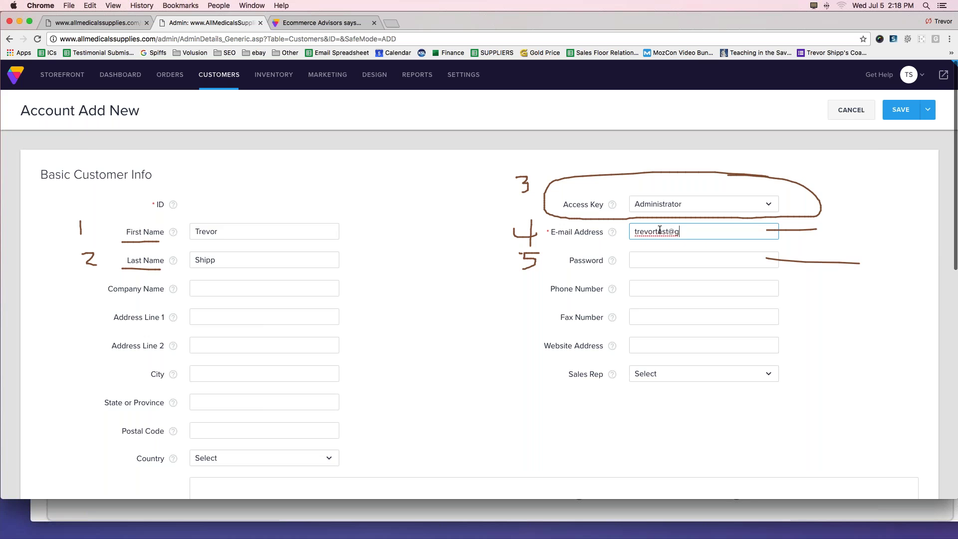
key(Tab)
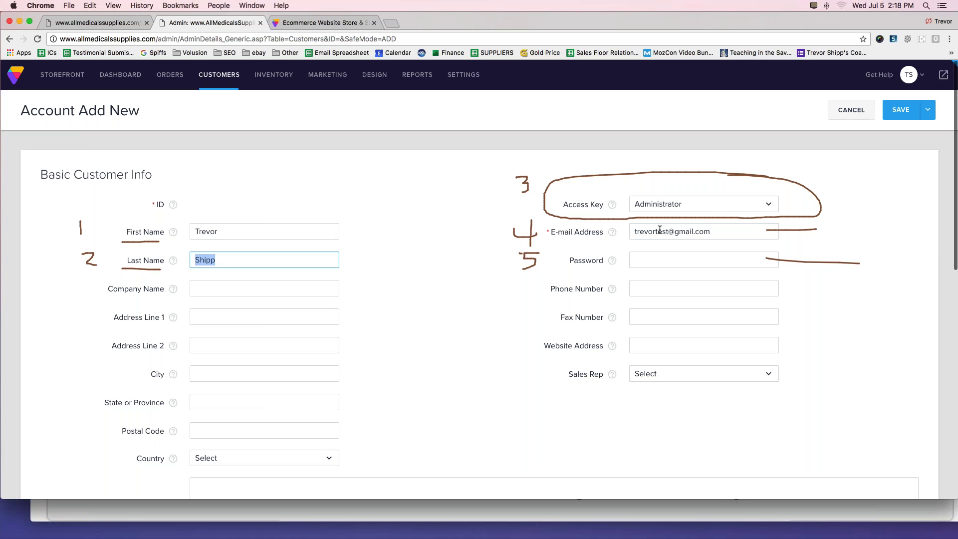
click(638, 259)
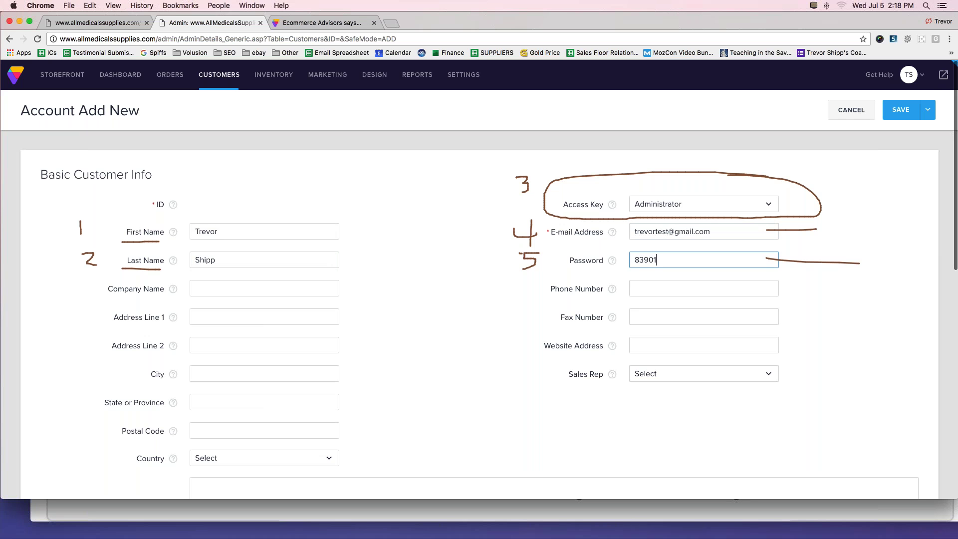
key(Tab)
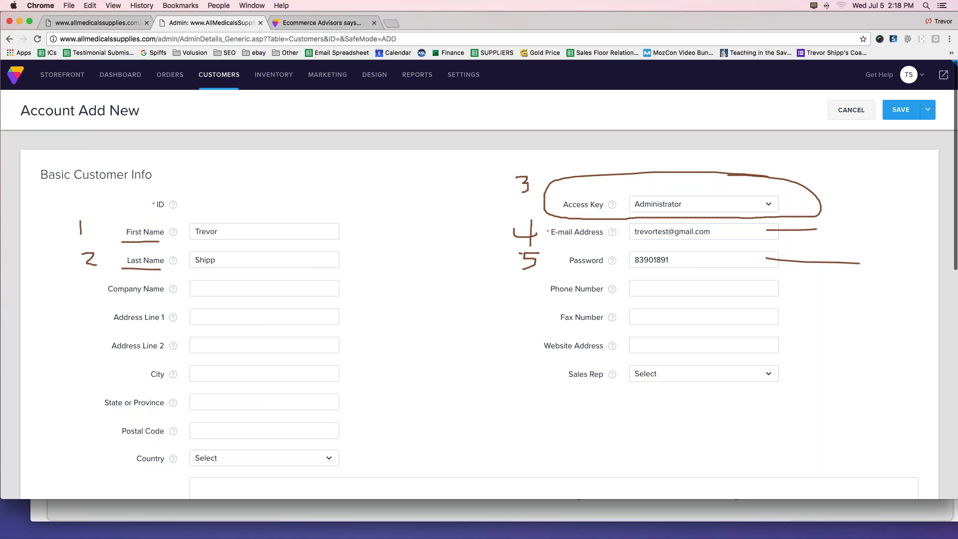
click(674, 259)
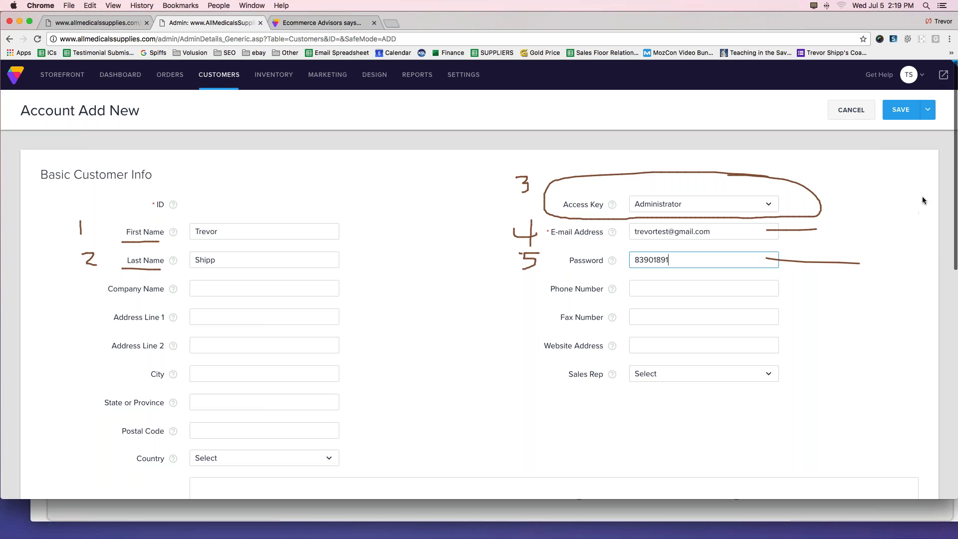
key(Escape)
Expand Special Privileges to show the super admin option, then return to the form's top.
scroll(670, 269, down, 5)
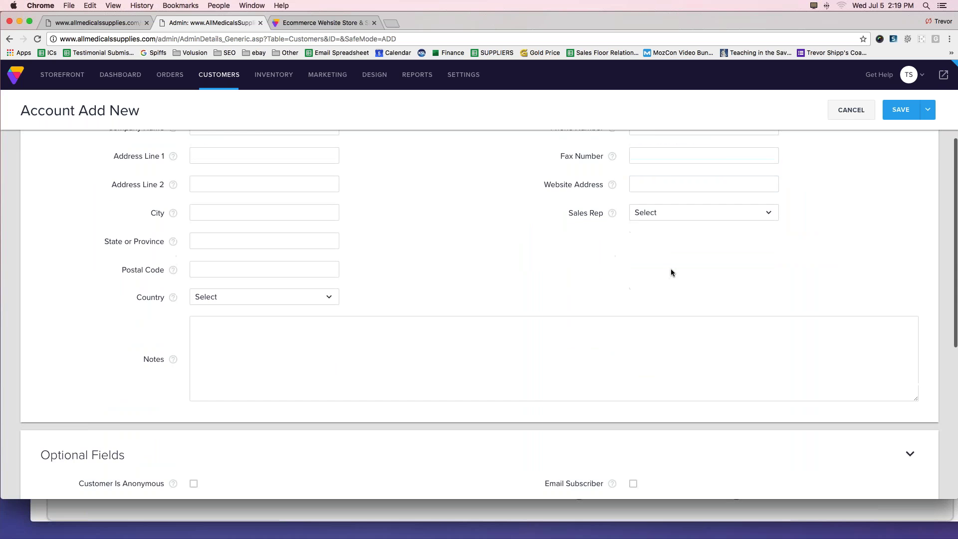
scroll(670, 273, down, 5)
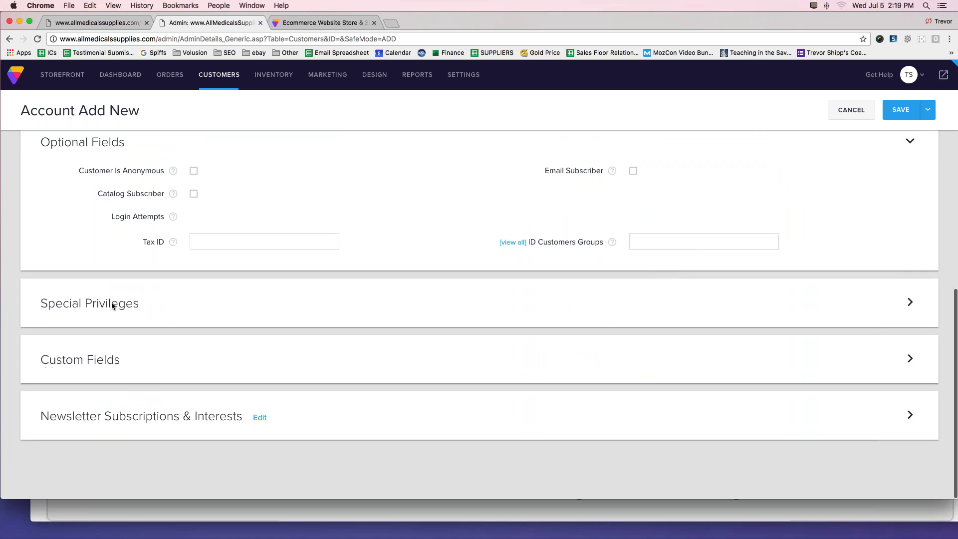
click(113, 306)
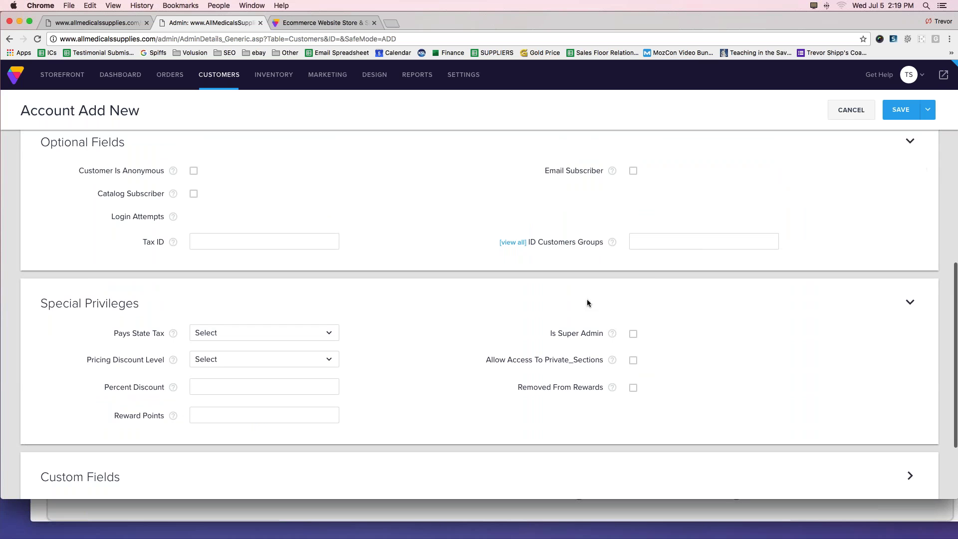
mouse_move(529, 330)
mouse_down()
mouse_move(536, 335)
mouse_move(531, 328)
mouse_up()
drag(467, 350, 607, 348)
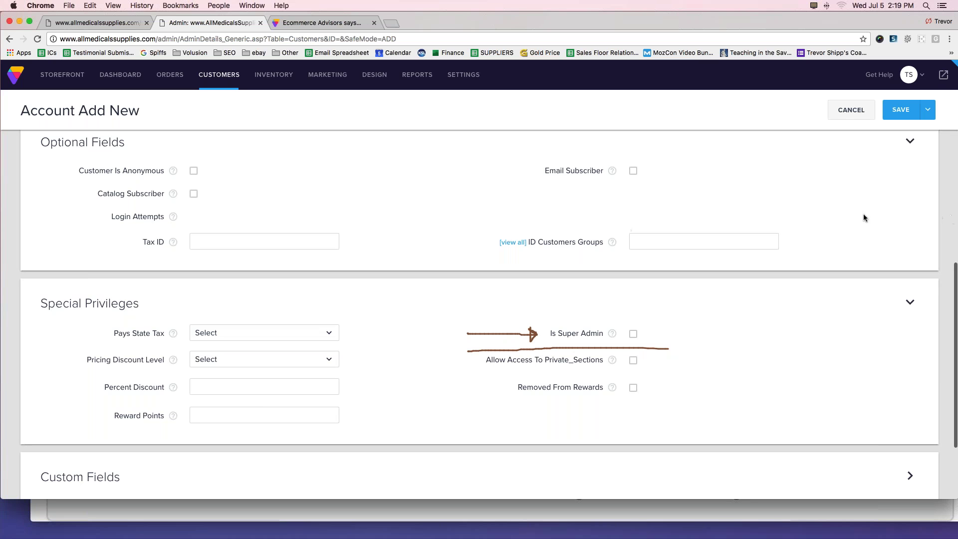
mouse_move(881, 128)
mouse_down()
mouse_move(908, 125)
mouse_move(871, 128)
mouse_move(926, 125)
mouse_up()
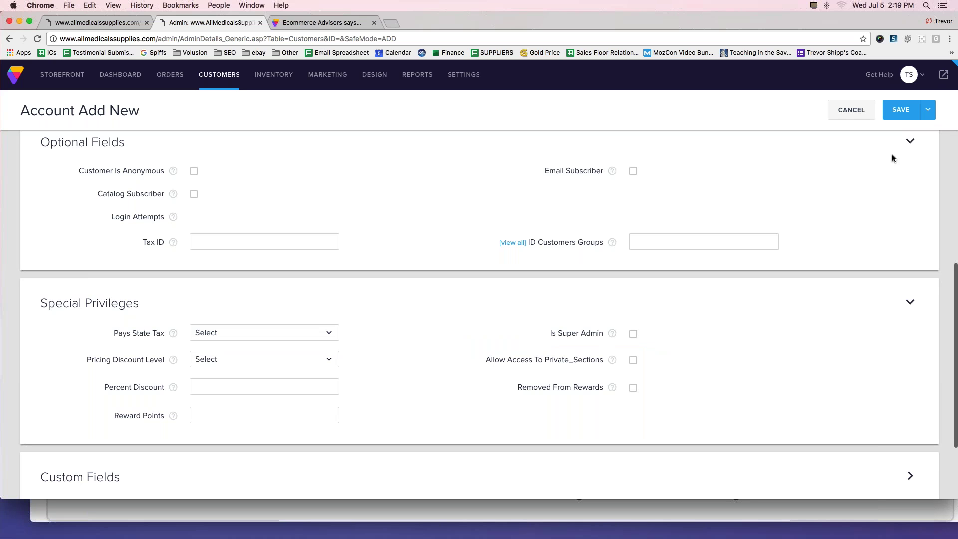
scroll(593, 279, up, 10)
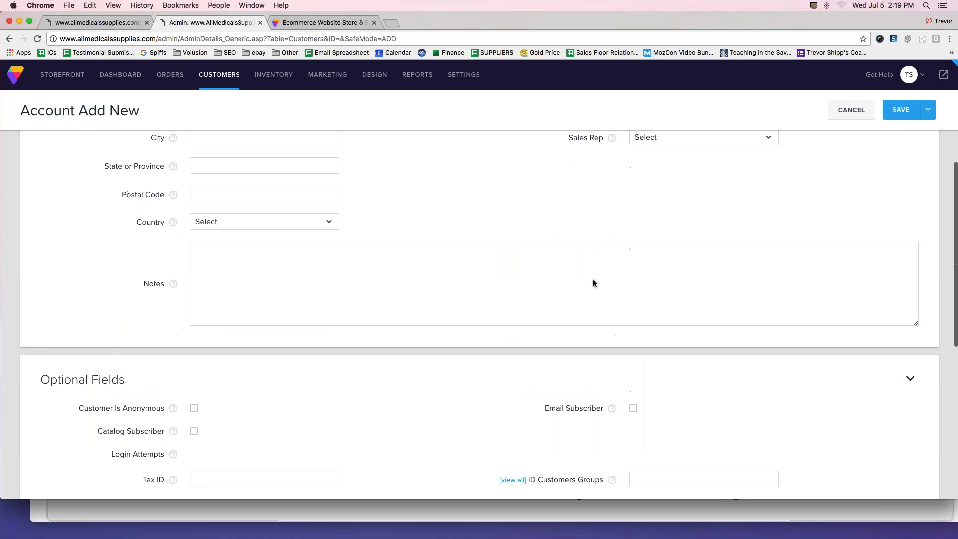
Abandon the unsaved new account and return to the three-account Customer Accounts list.
mouse_move(216, 74)
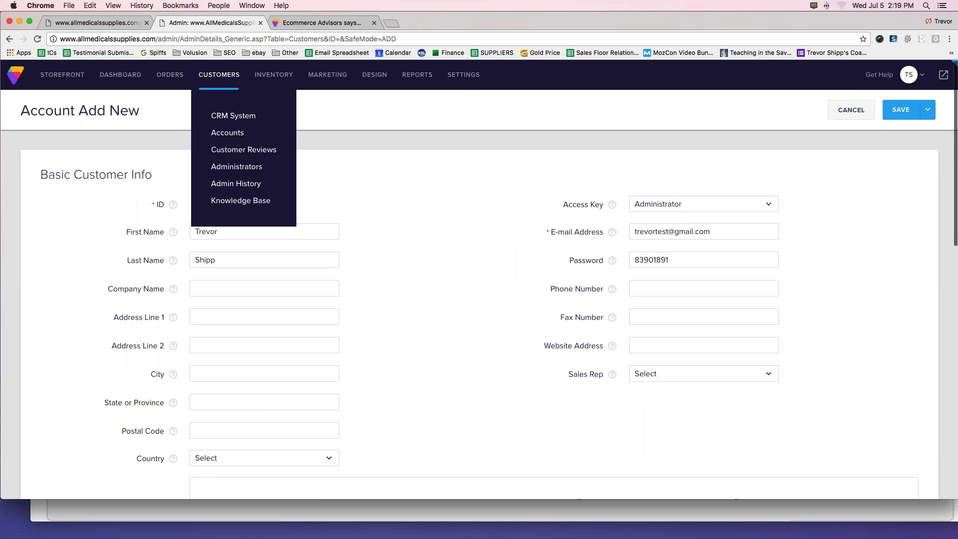
click(221, 135)
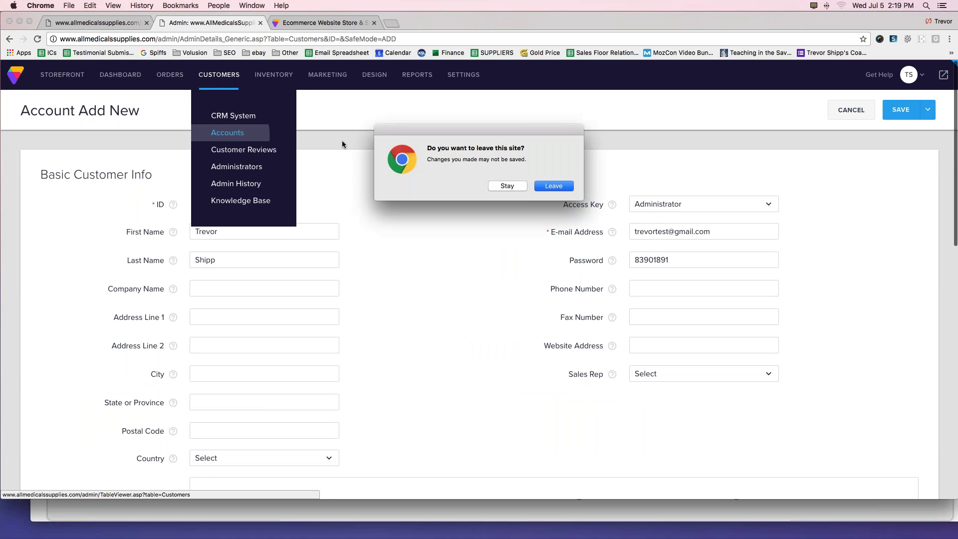
click(550, 187)
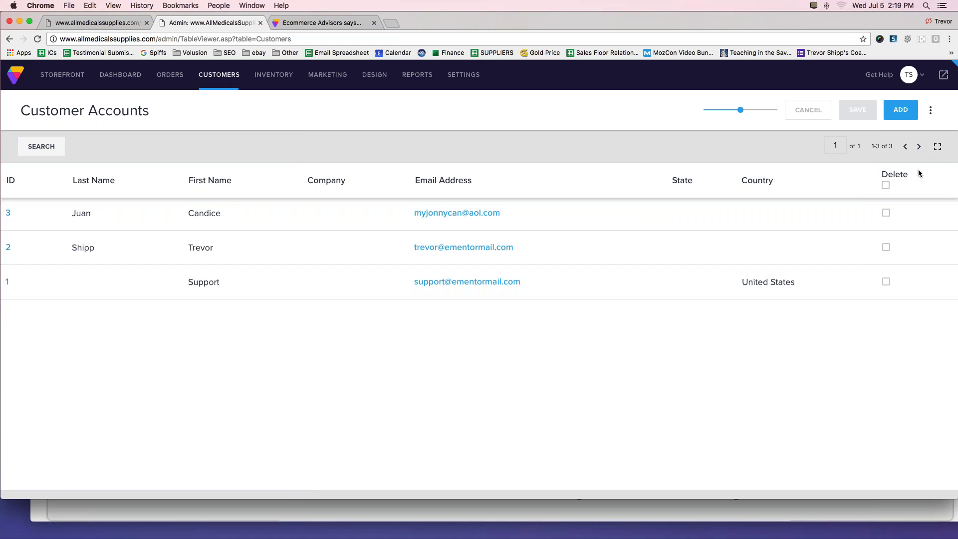
mouse_move(859, 167)
mouse_down()
mouse_move(867, 304)
mouse_move(930, 225)
mouse_move(890, 161)
mouse_move(861, 165)
mouse_up()
Tick the Delete checkbox on account ID 1's row without saving.
drag(880, 207, 895, 209)
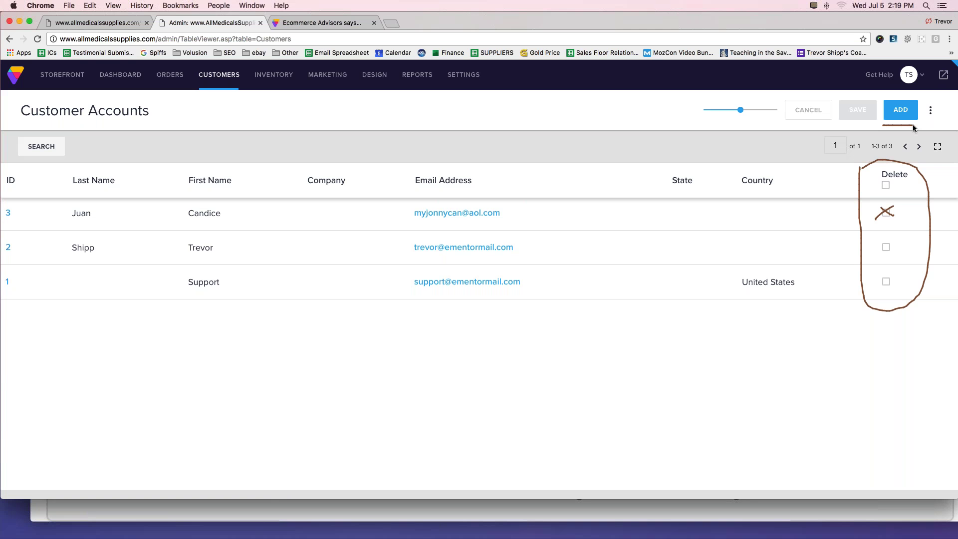
mouse_move(871, 100)
mouse_down()
mouse_move(850, 112)
mouse_move(871, 102)
mouse_up()
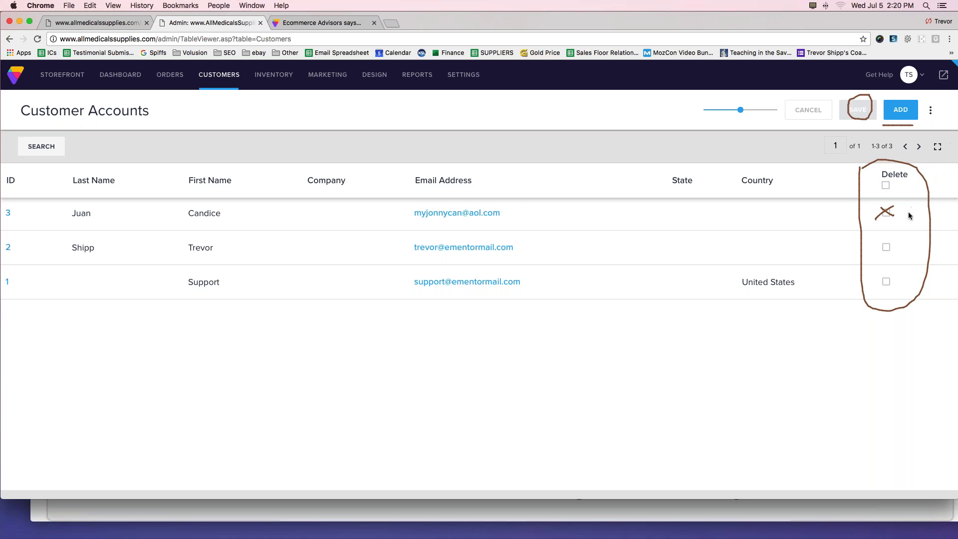
key(Escape)
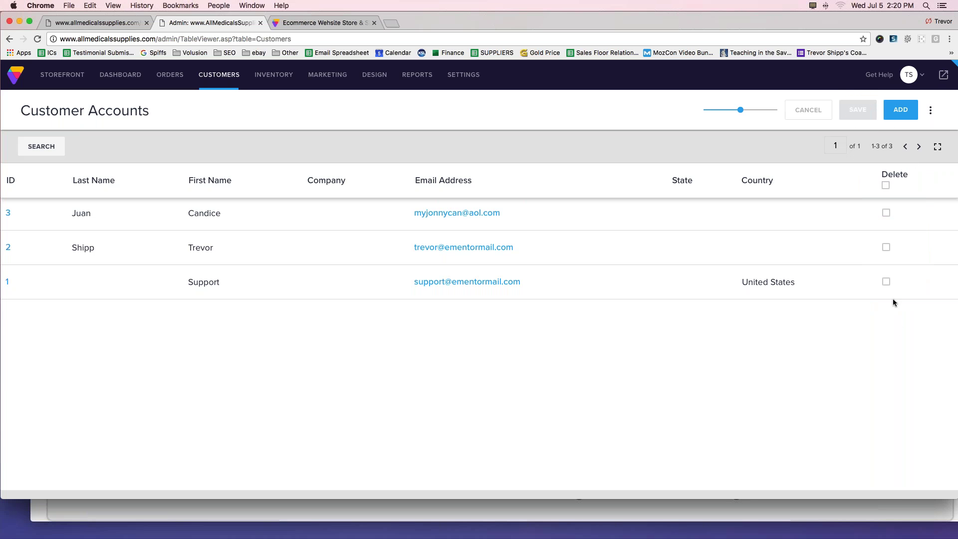
click(888, 283)
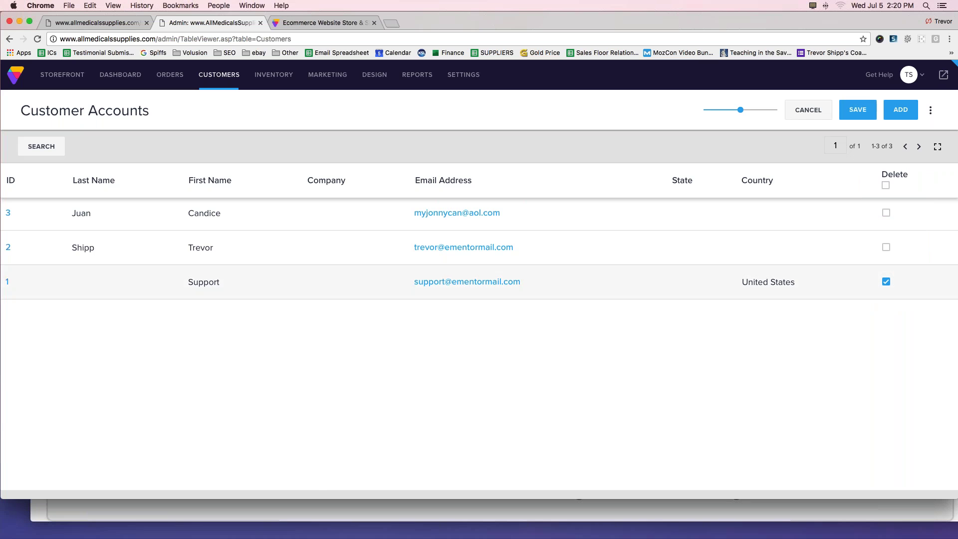